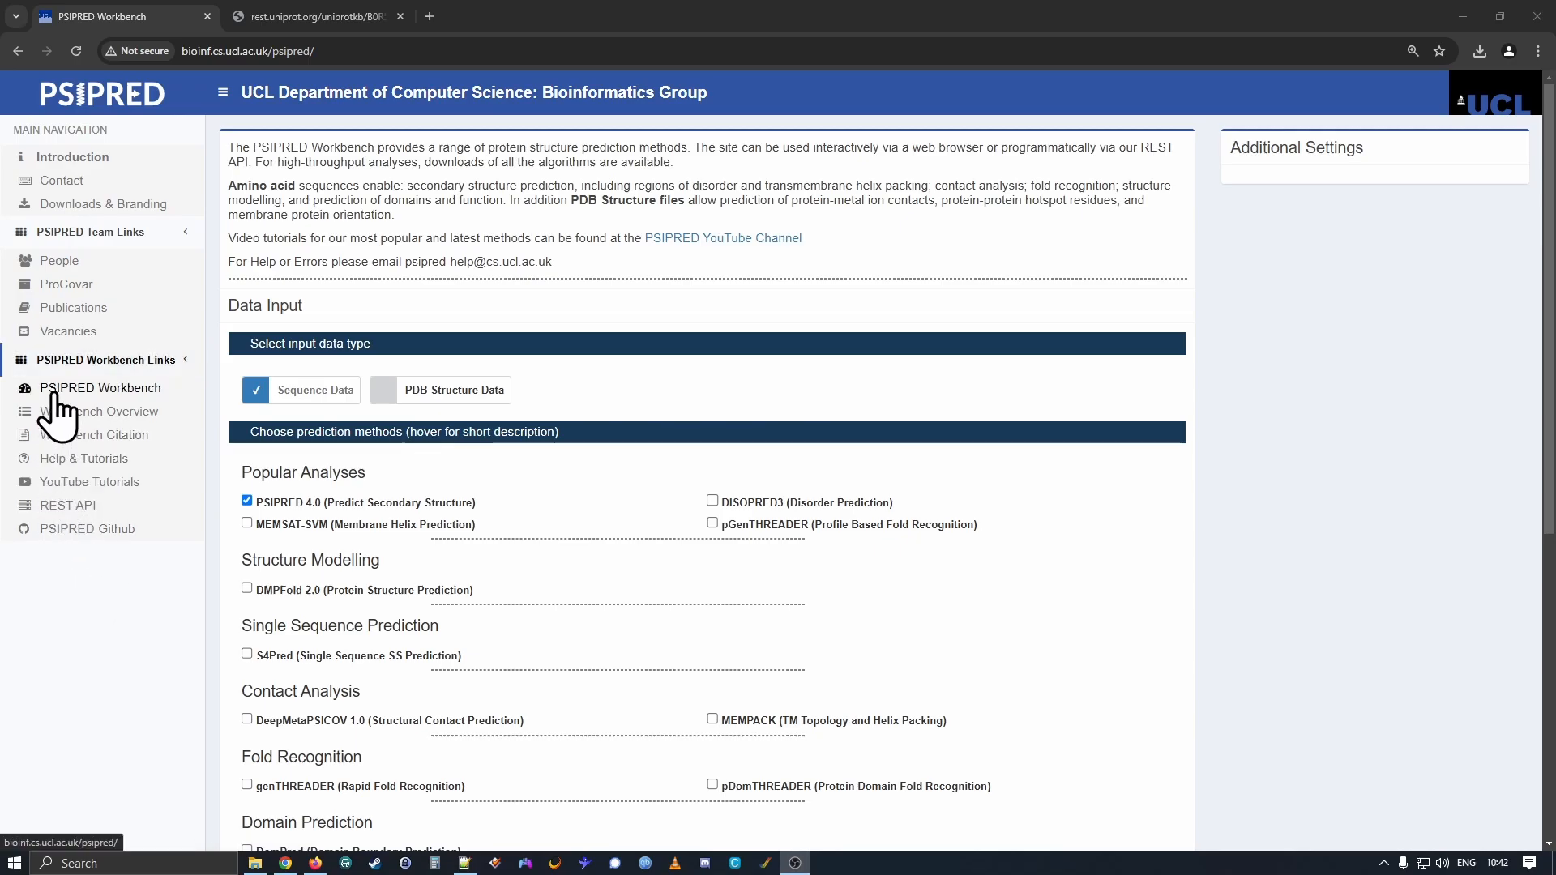
Open the Workbench Overview page and read through the descriptions of the prediction methods.
click(115, 391)
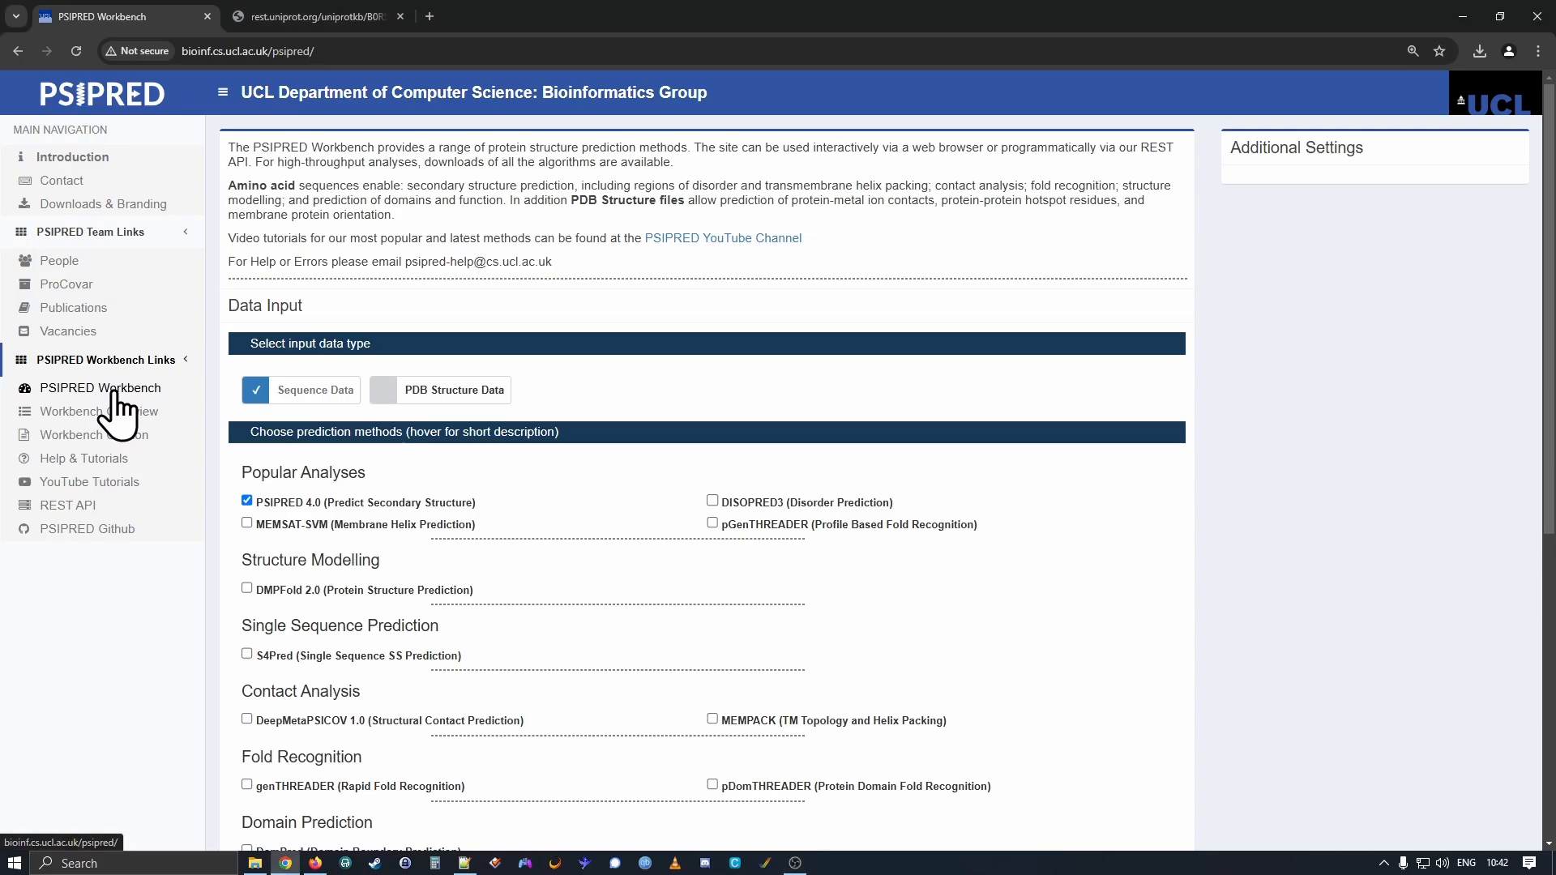
click(73, 413)
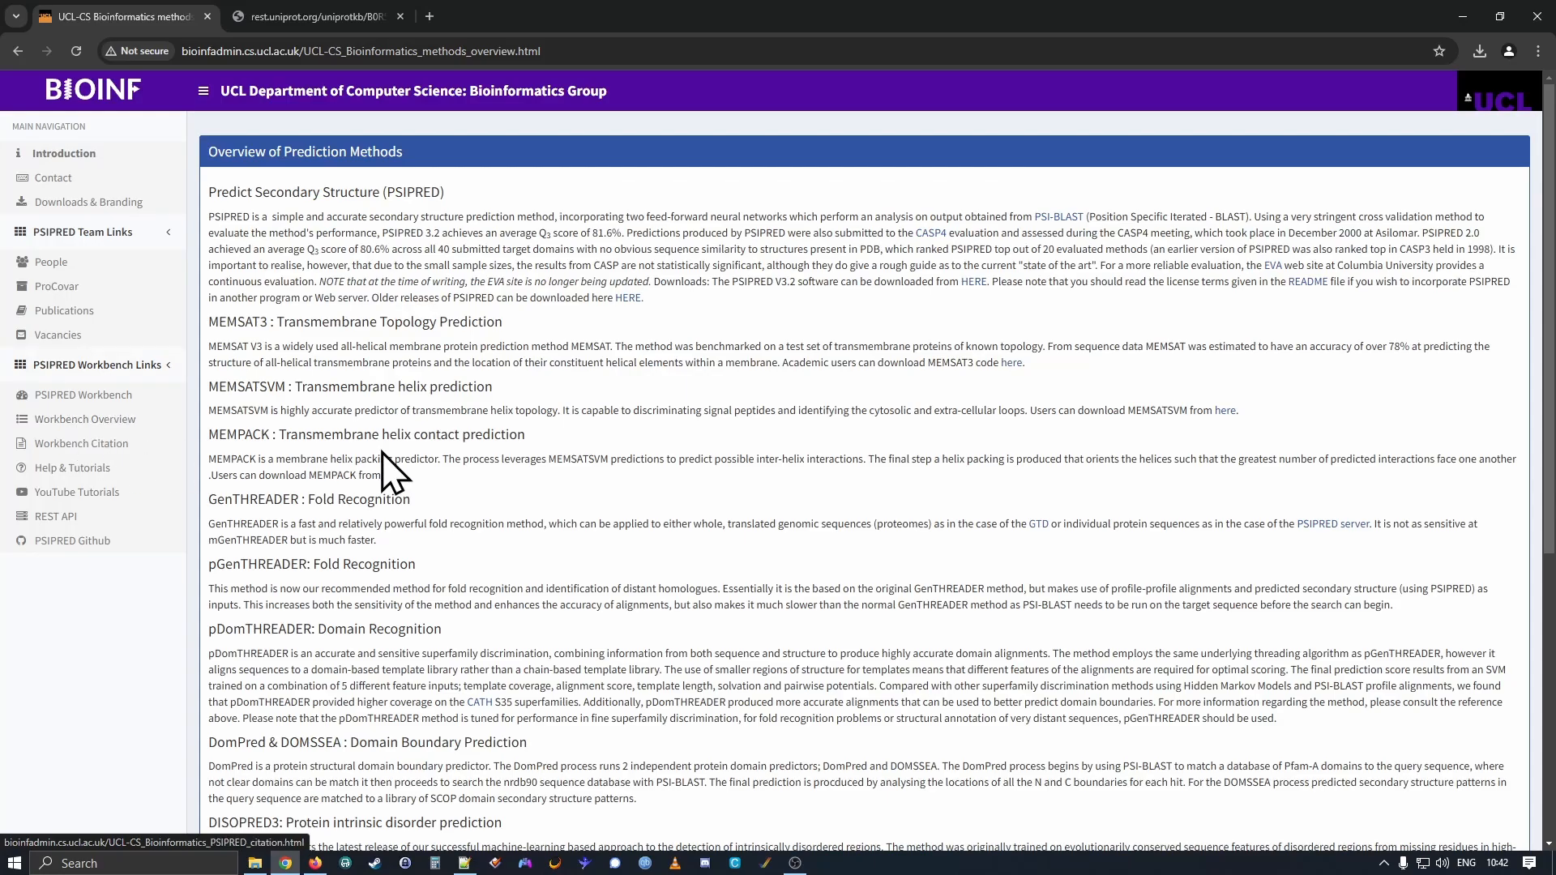
scroll(389, 531, down, 3)
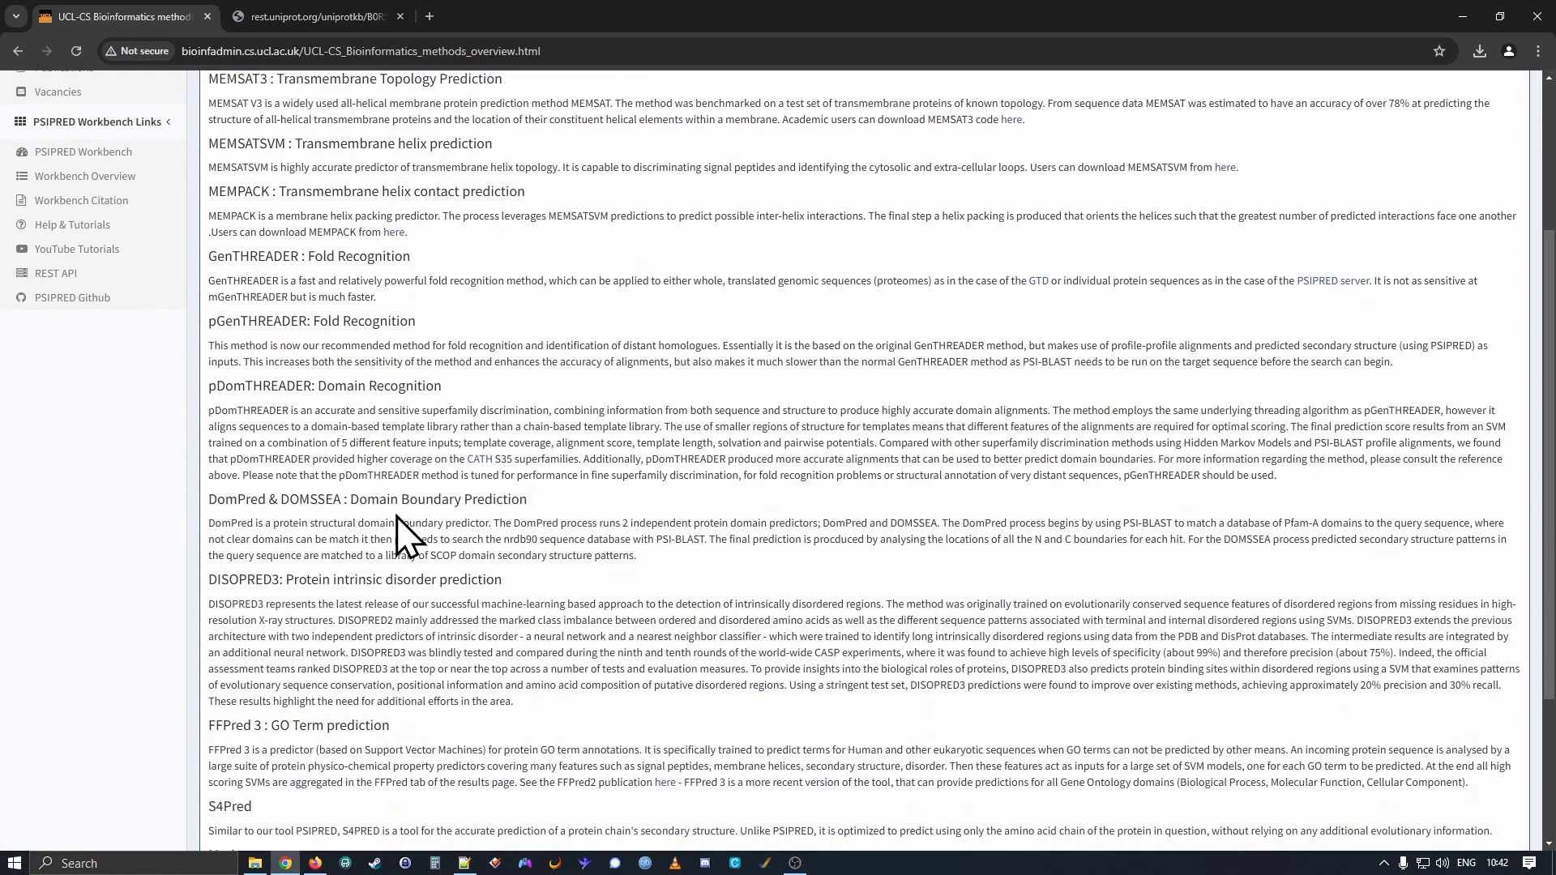
scroll(397, 515, down, 3)
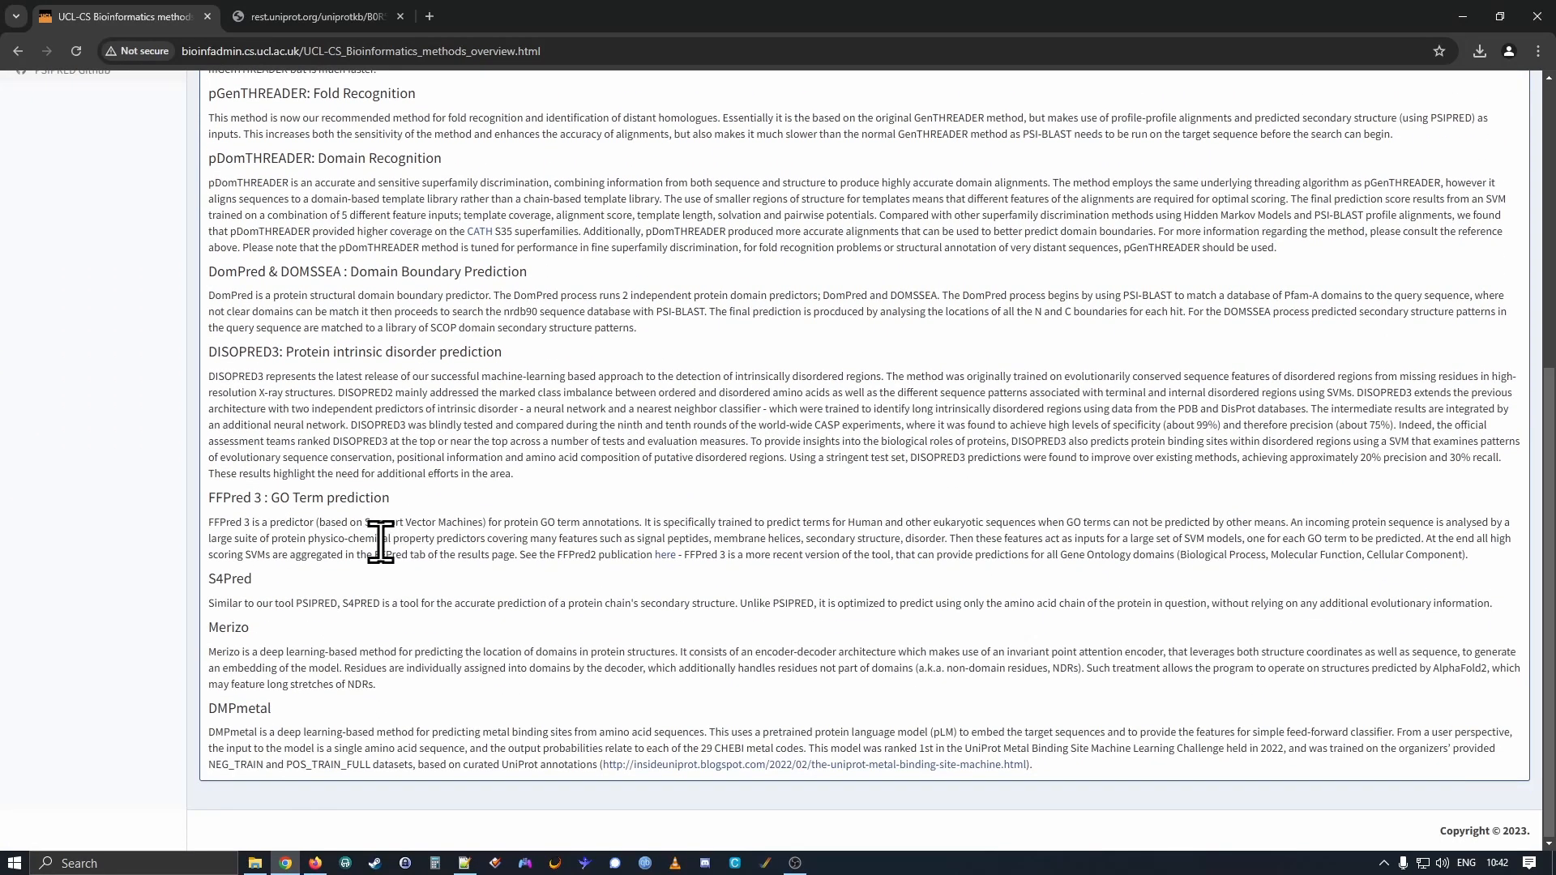
scroll(353, 624, up, 6)
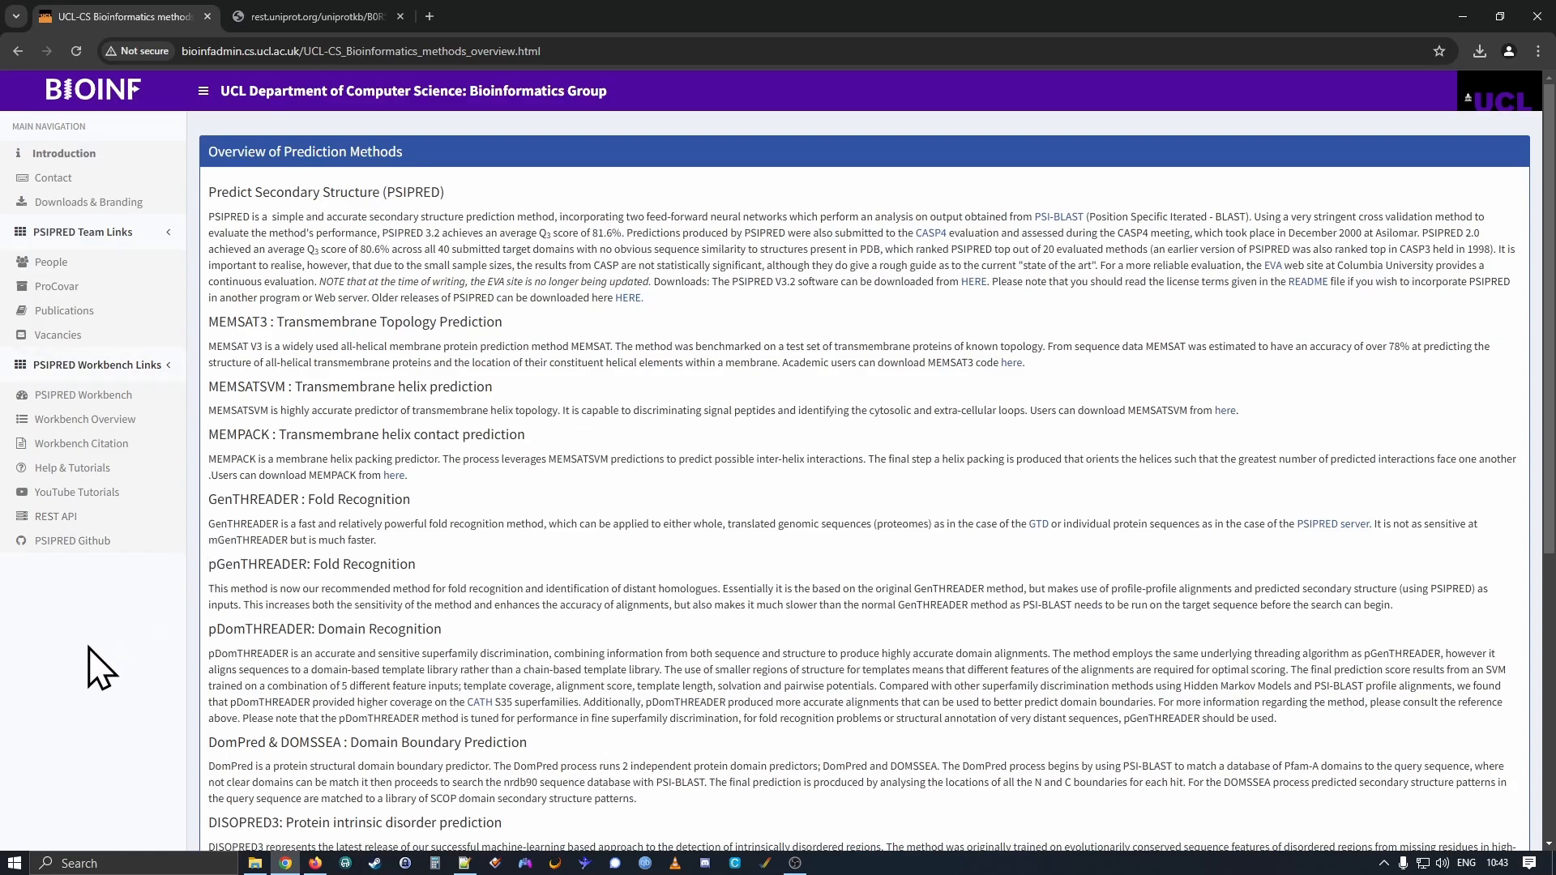
Open the Workbench Citation page and review the references for citing the PSIPRED server and its methods.
click(59, 452)
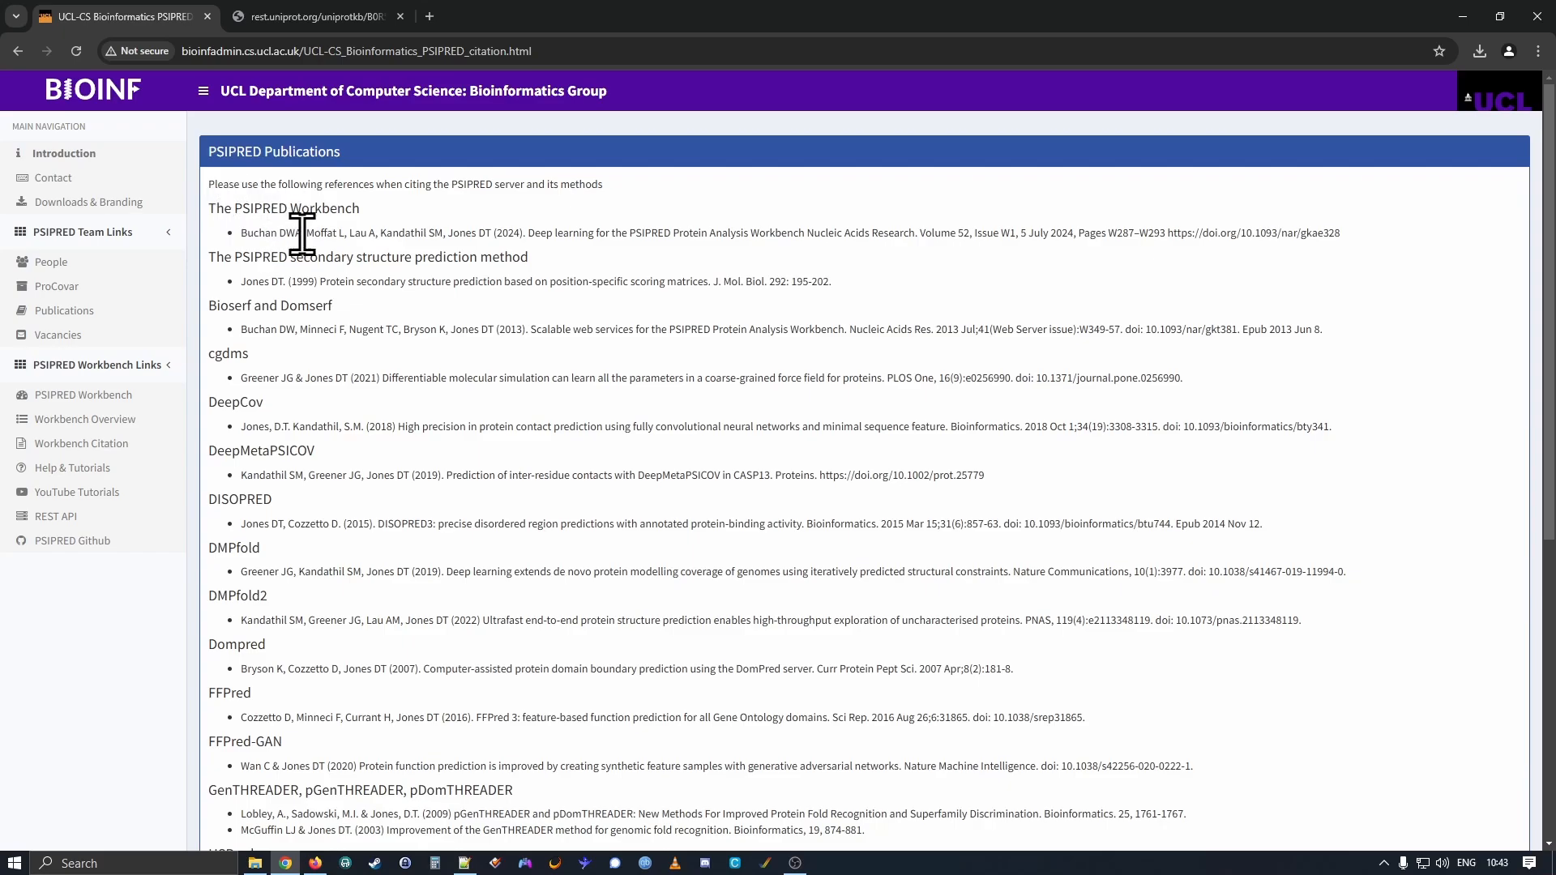
drag(527, 235, 947, 239)
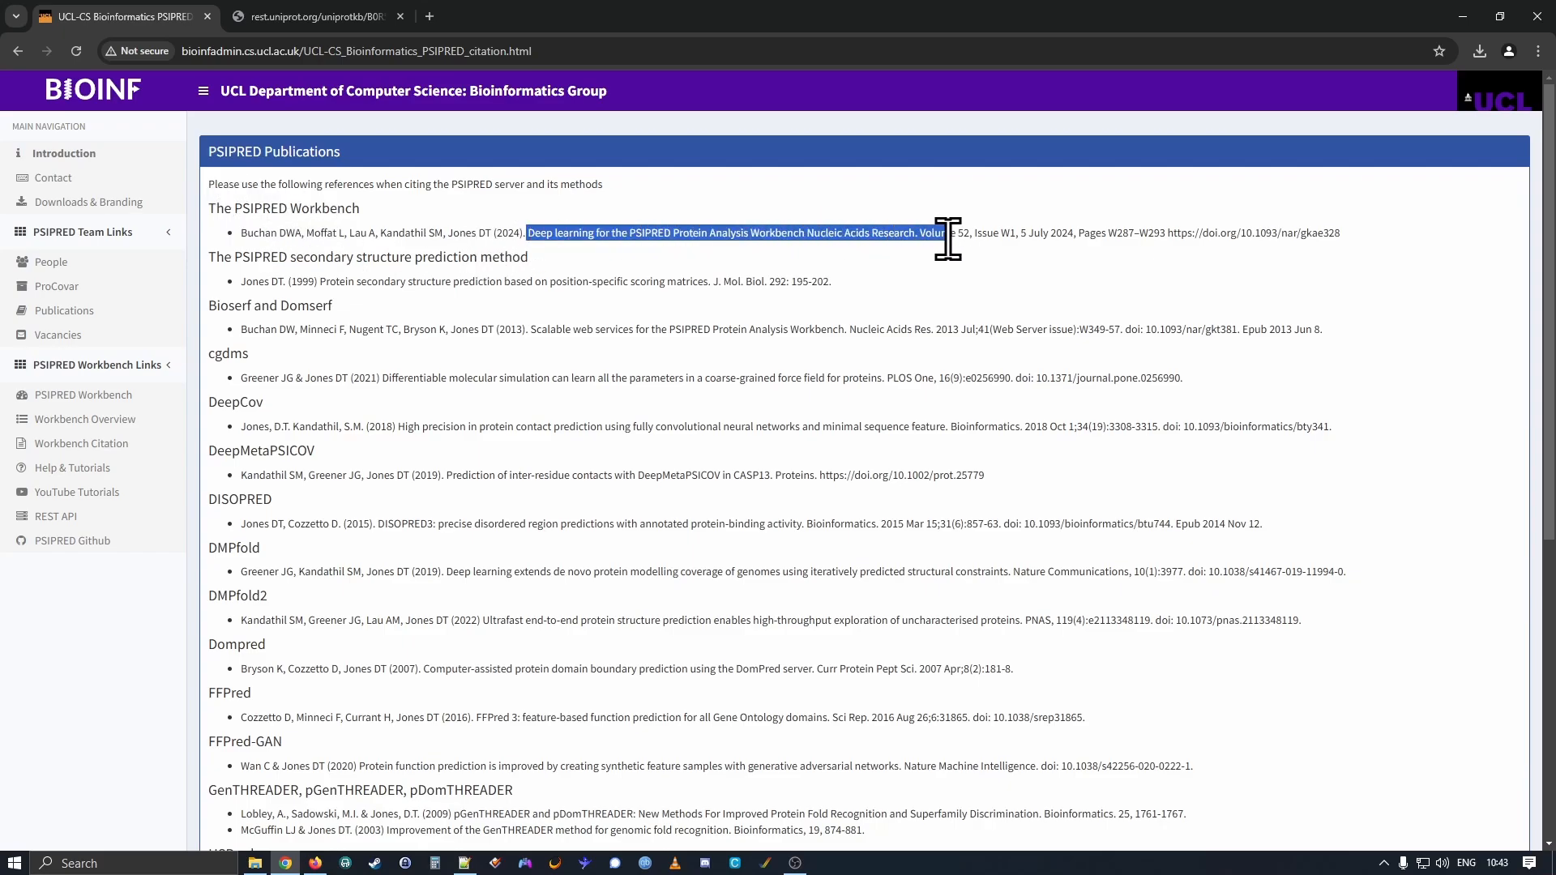
click(948, 238)
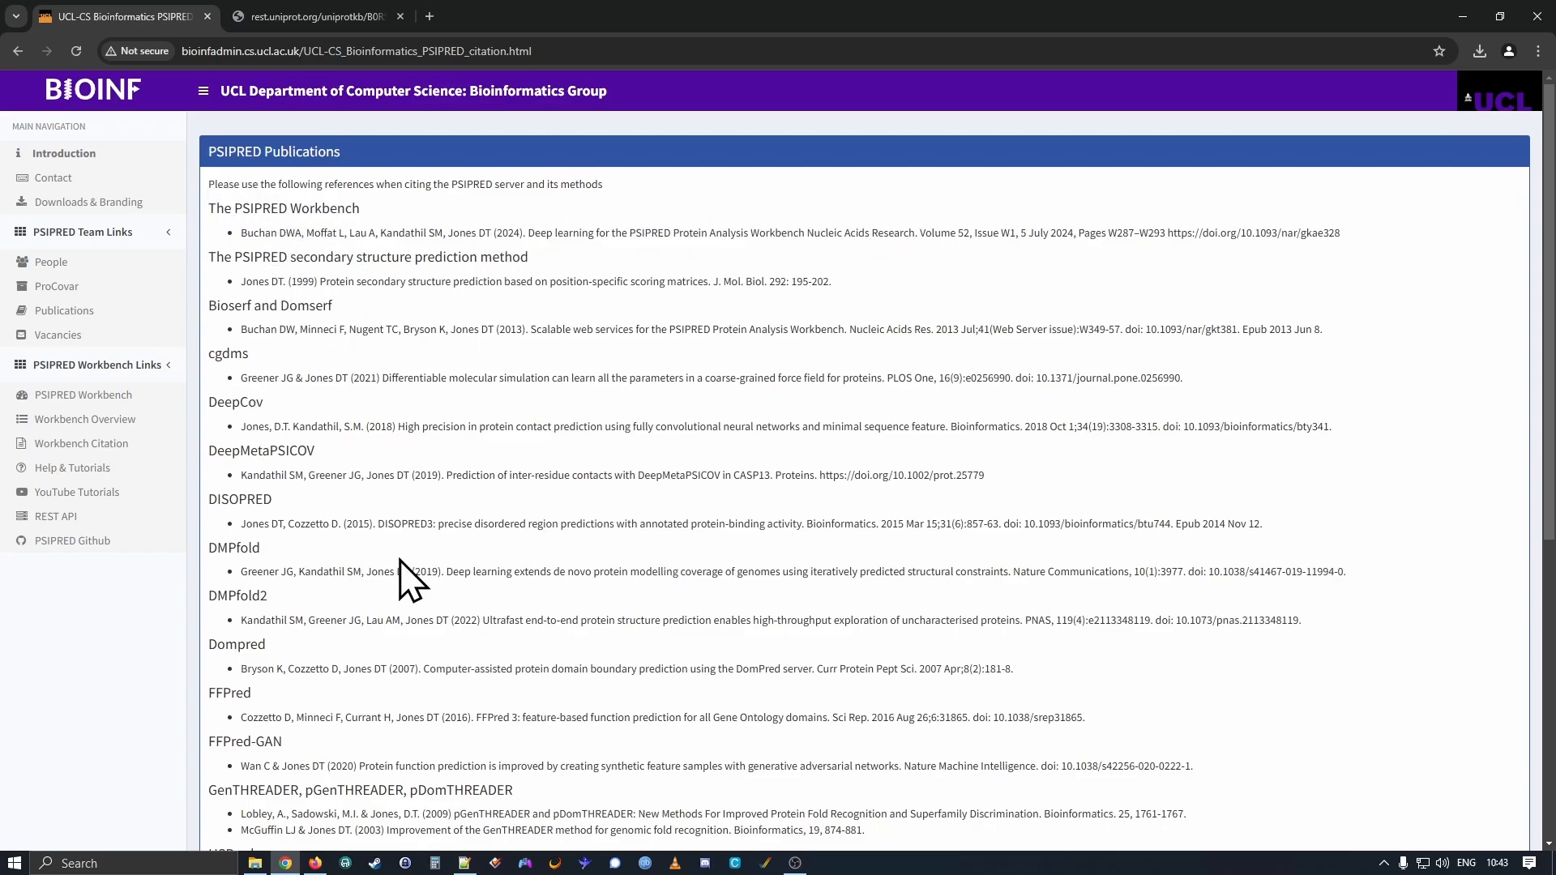
scroll(421, 467, down, 2)
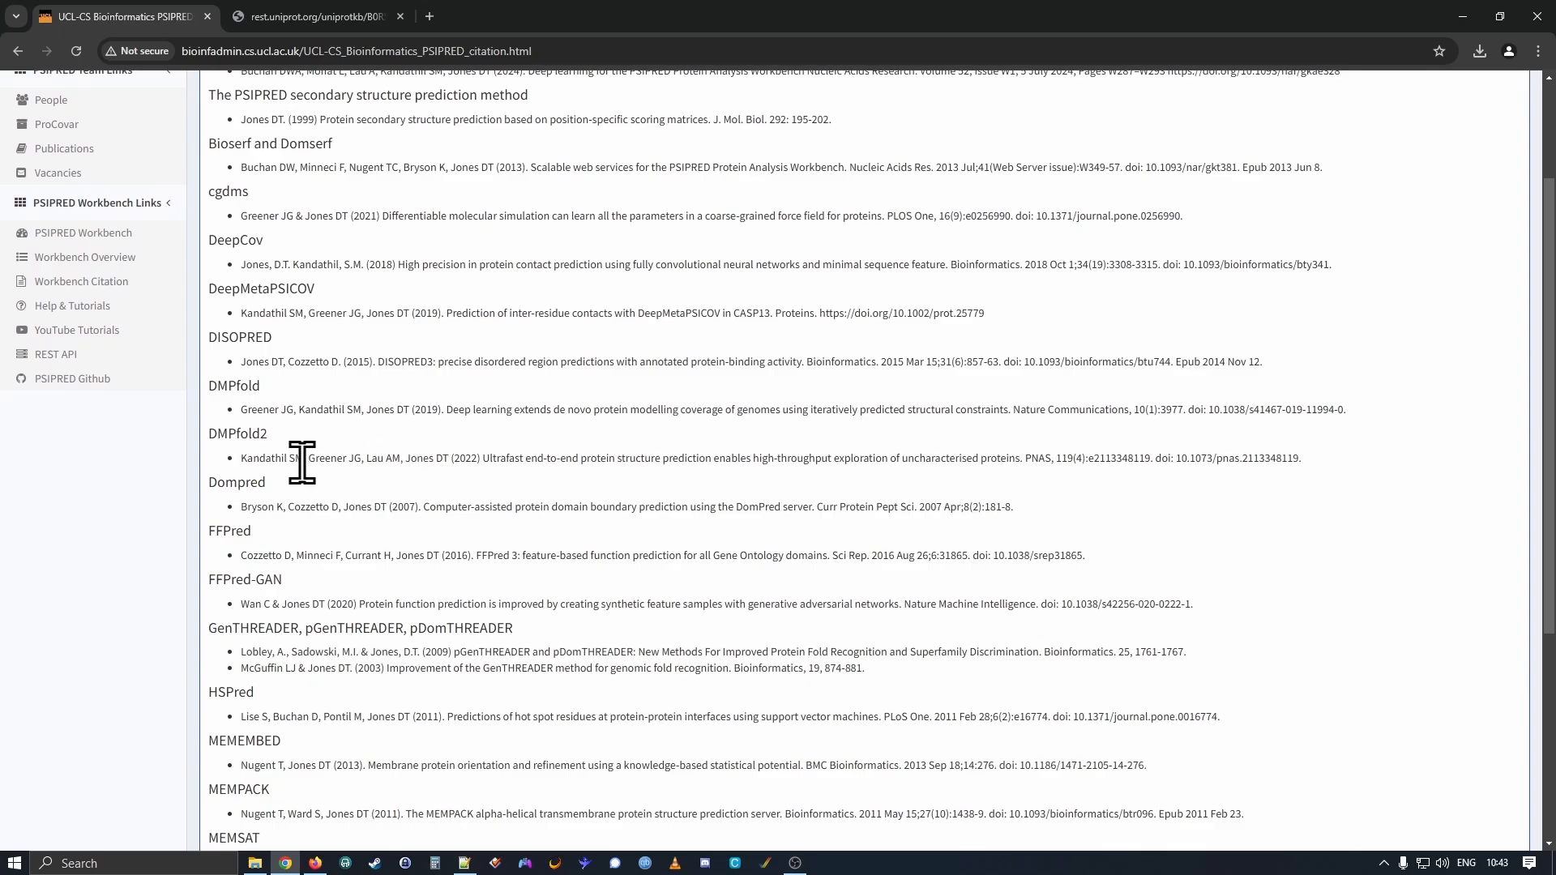
scroll(324, 456, up, 2)
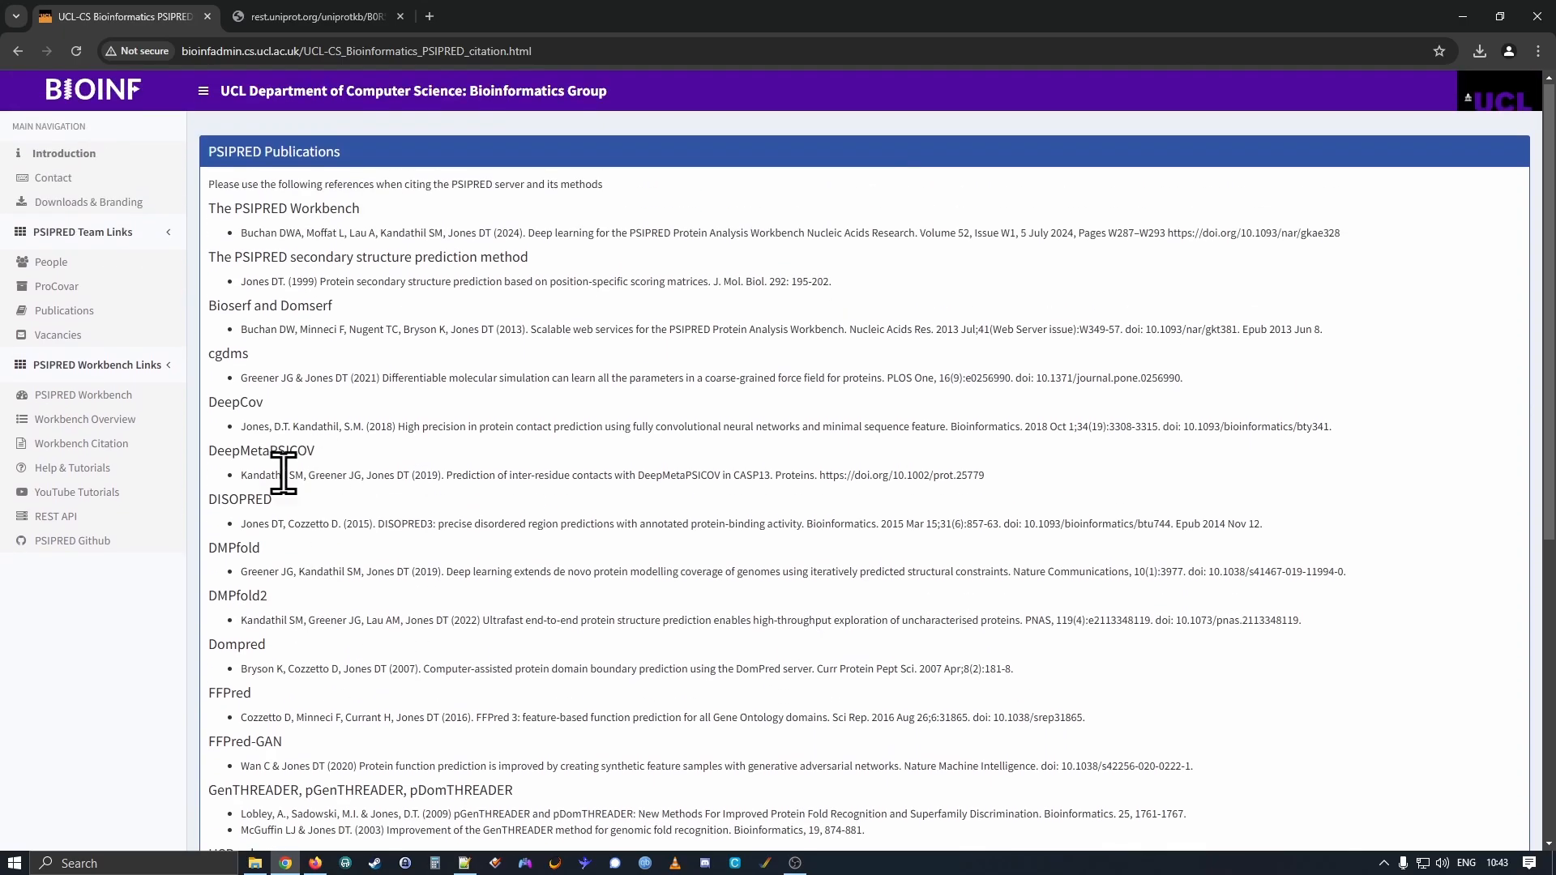
Open the Help & Tutorials page and look through its contents list and methods overview.
click(81, 470)
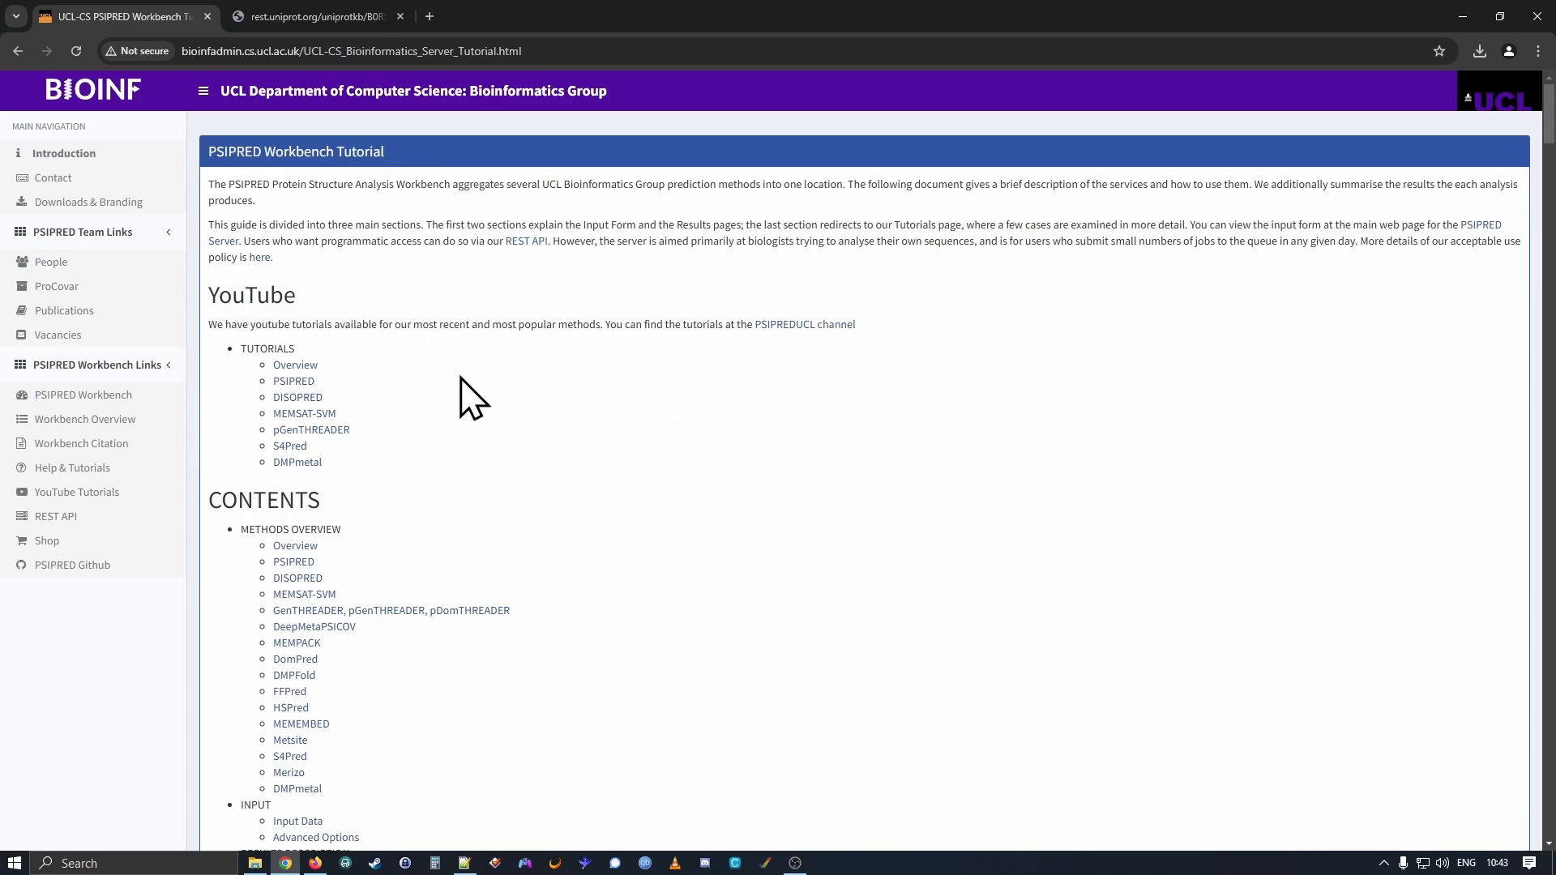
scroll(451, 405, down, 3)
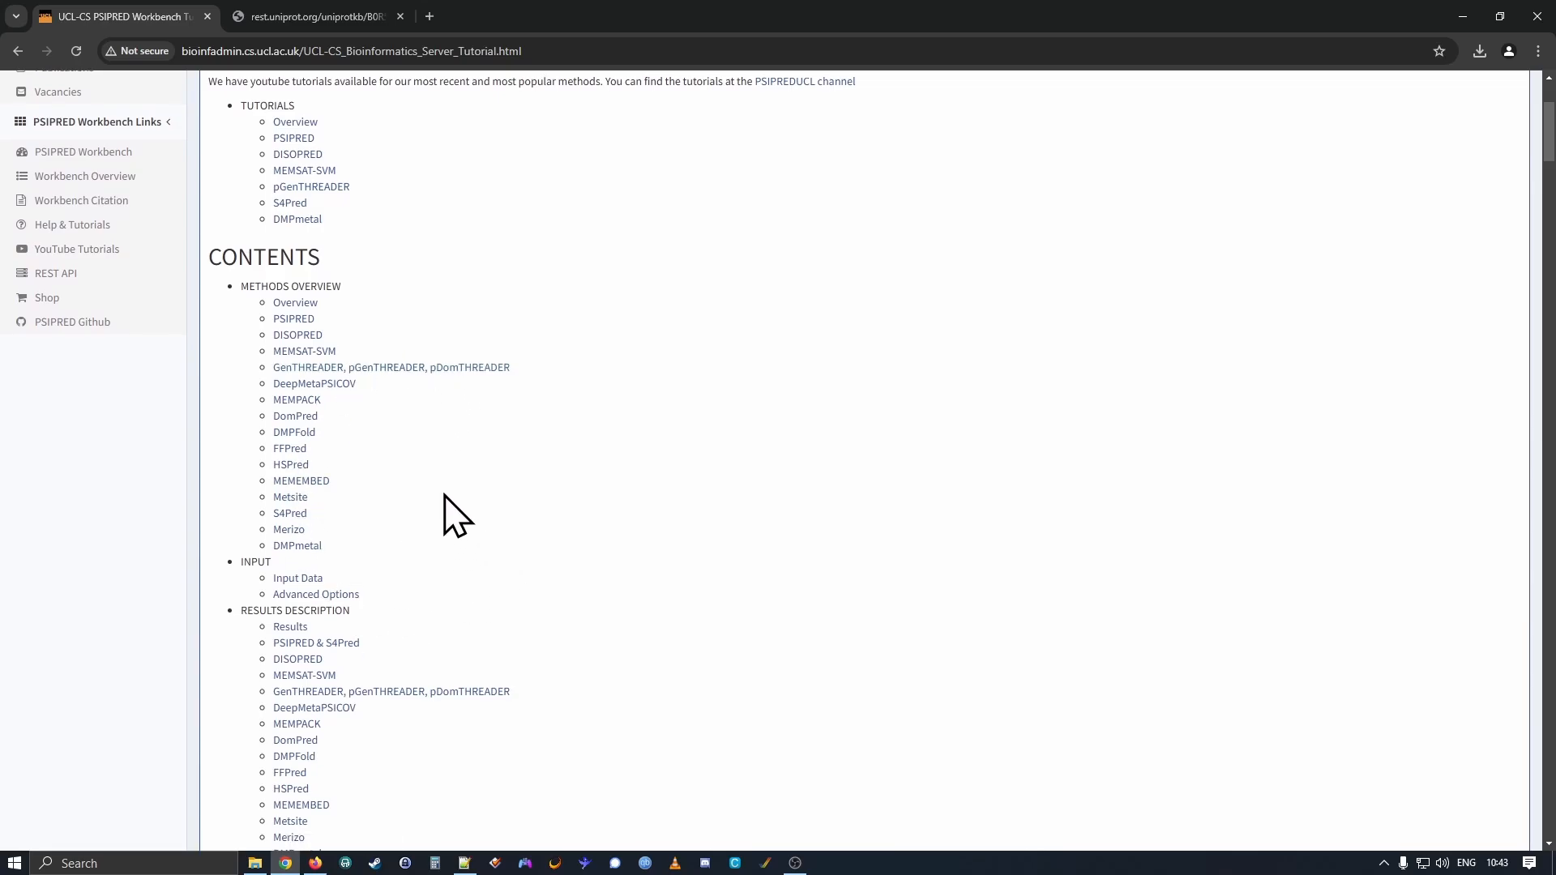
scroll(458, 498, down, 10)
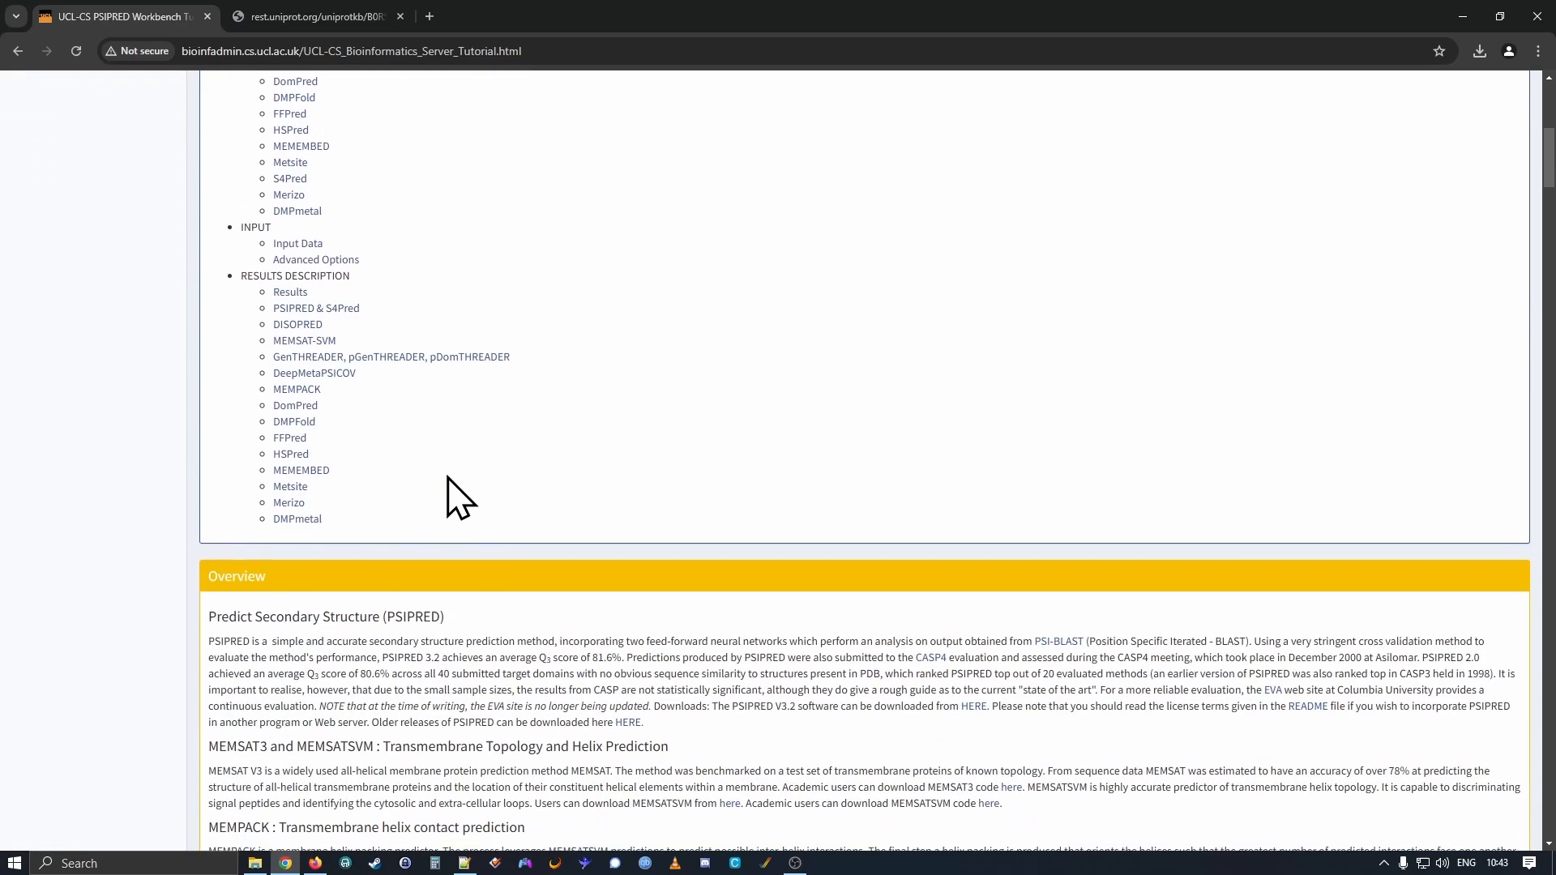
scroll(447, 479, down, 7)
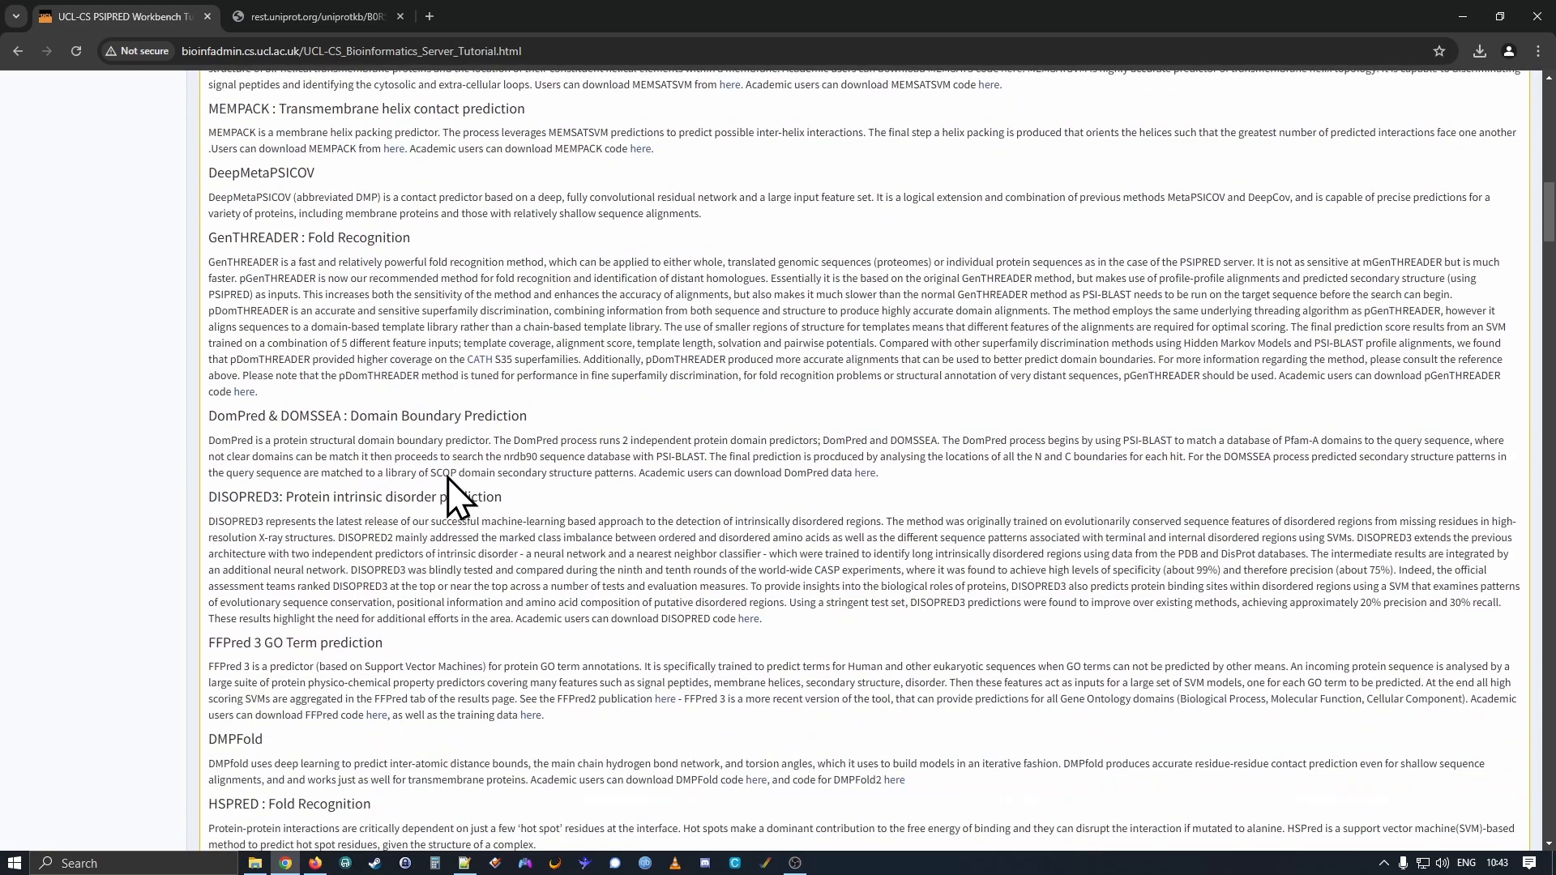
scroll(458, 494, down, 4)
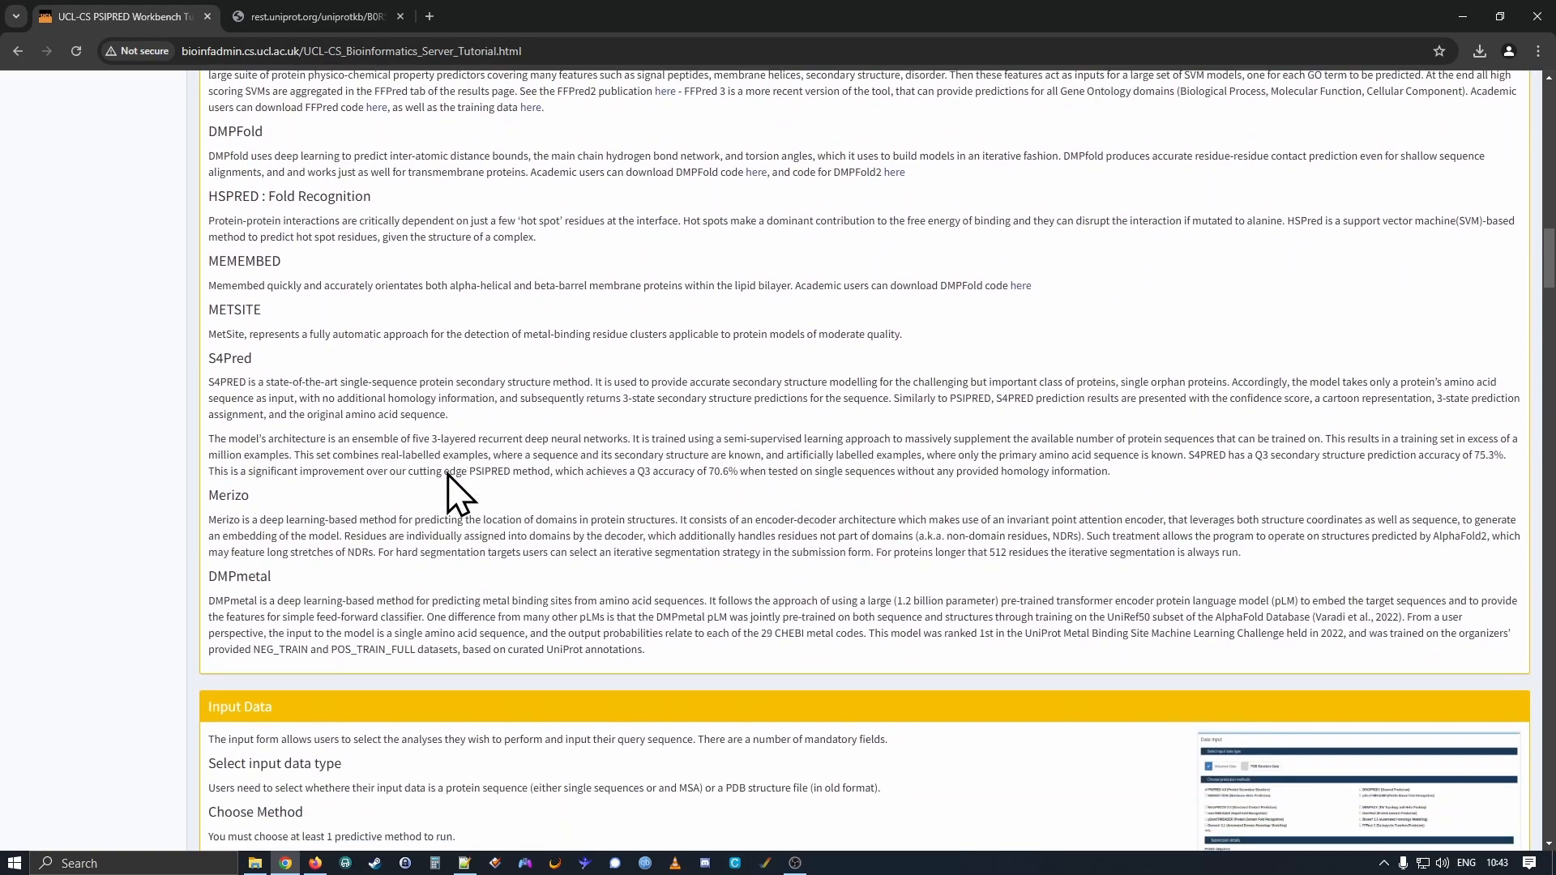
Read the tutorial's Input Data and Advanced Options sections.
scroll(450, 465, down, 5)
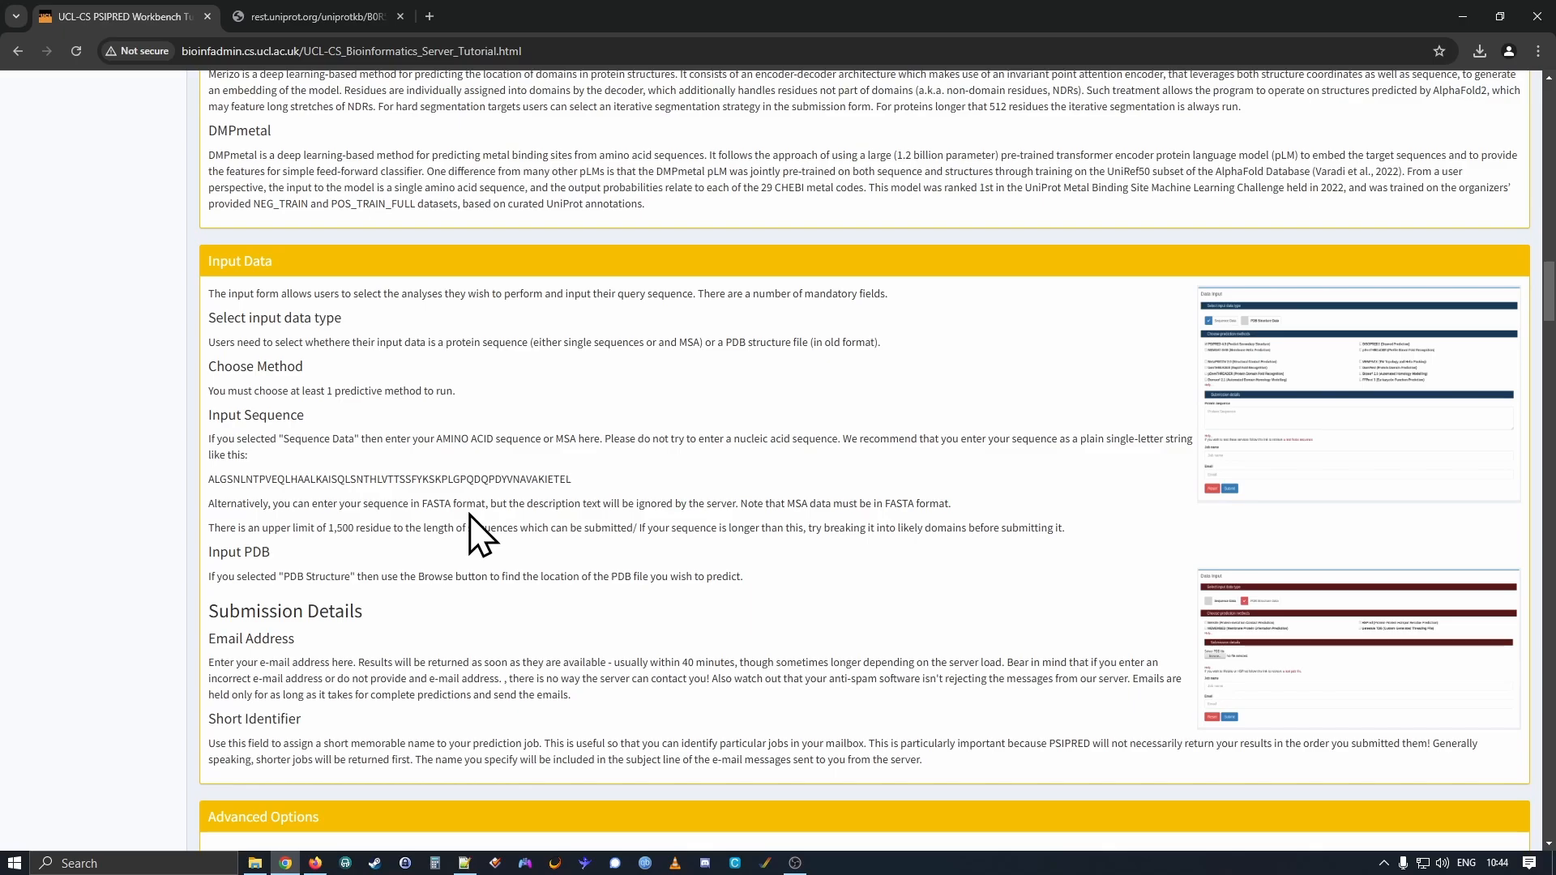
scroll(483, 462, down, 2)
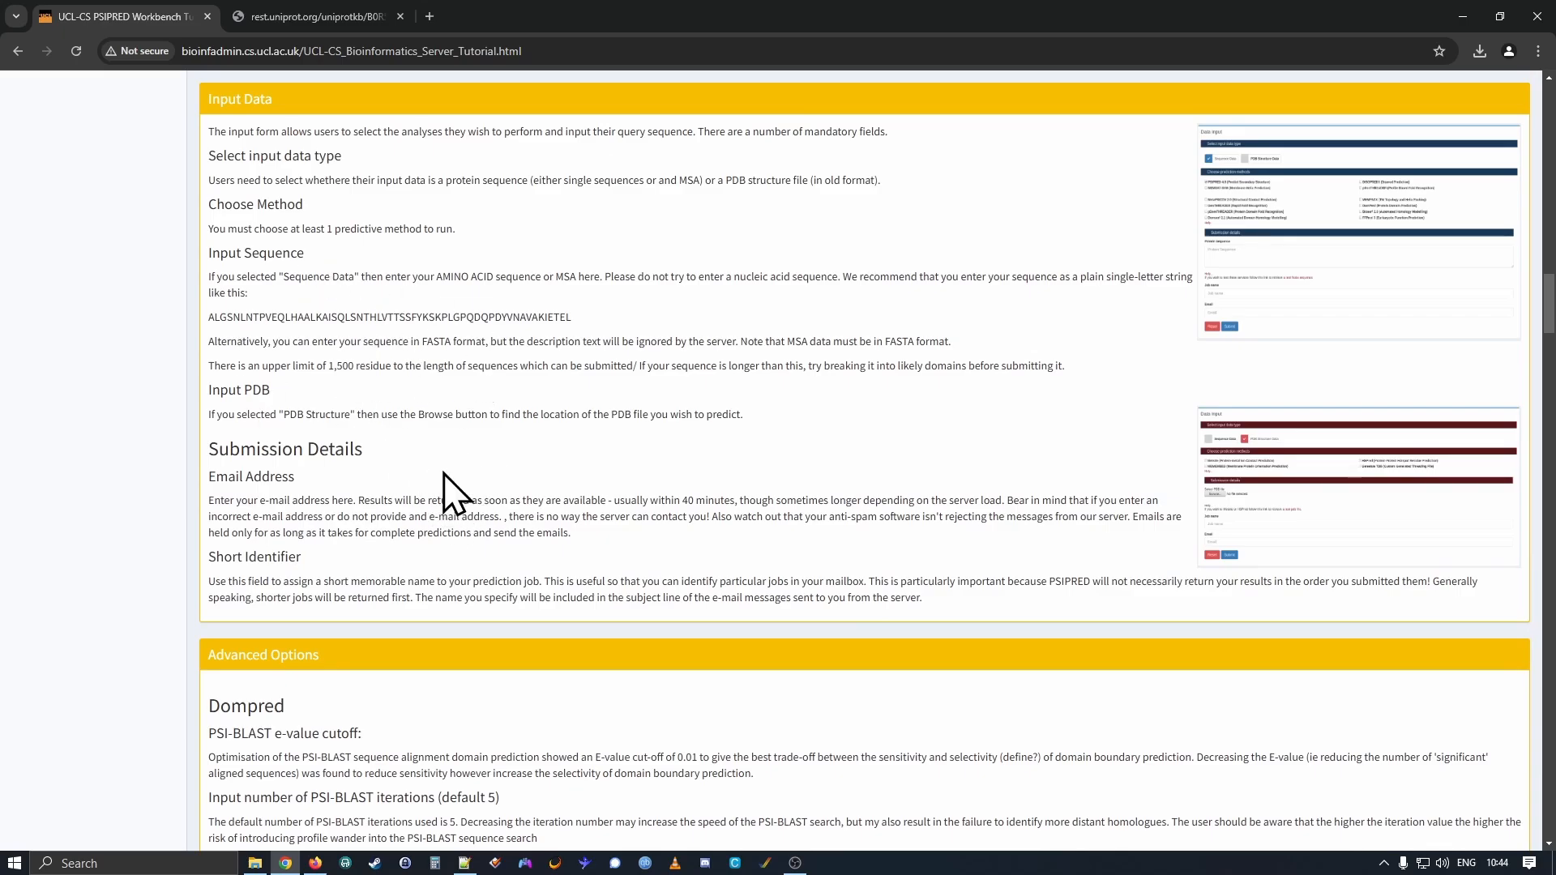
scroll(445, 473, down, 5)
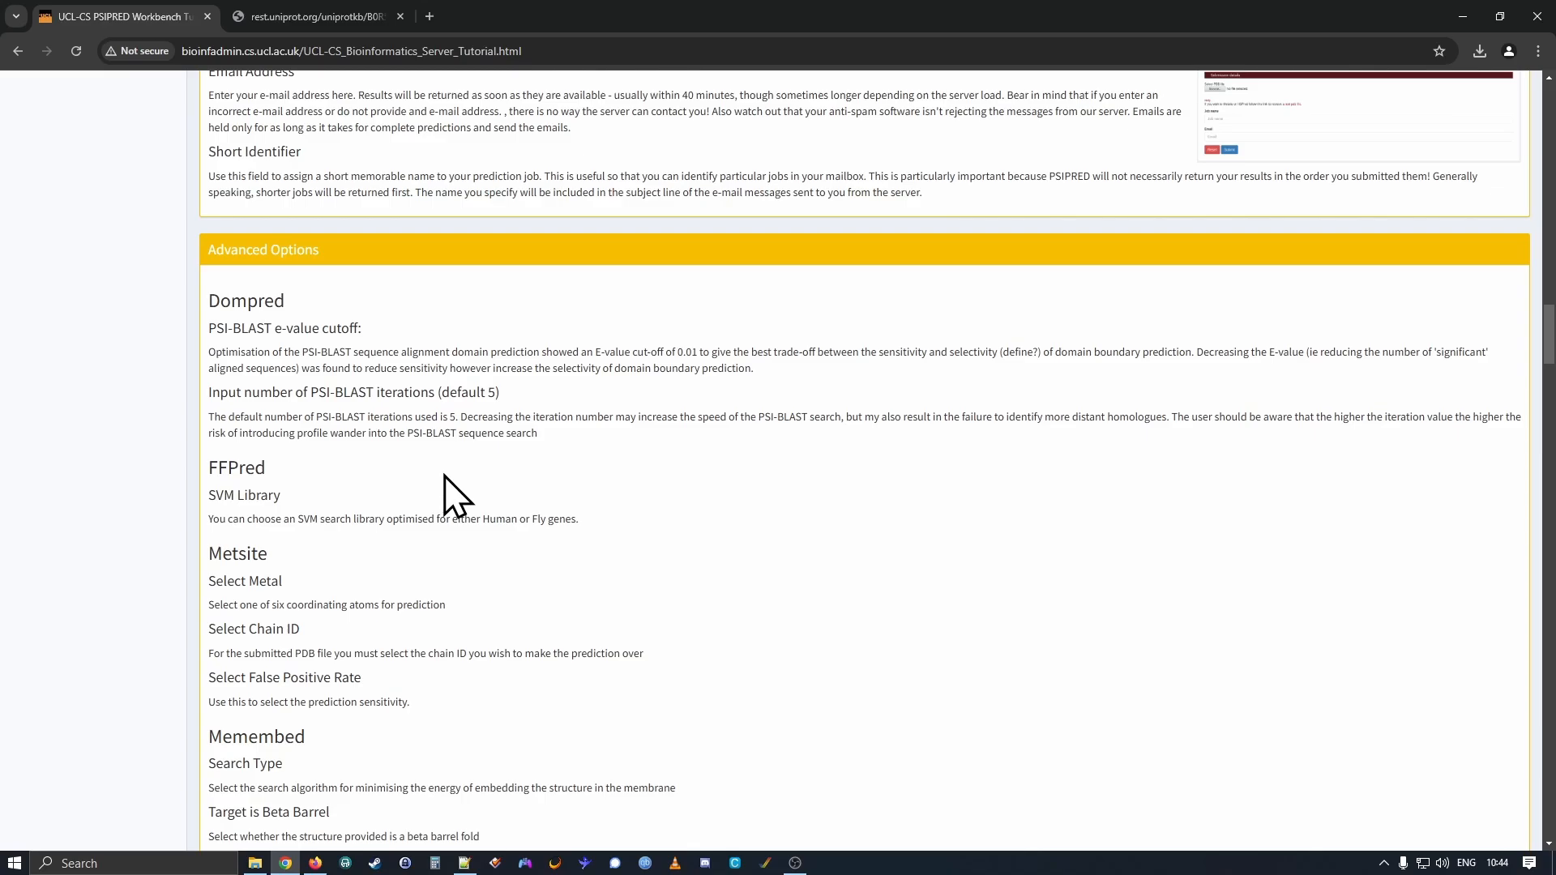
scroll(402, 502, down, 7)
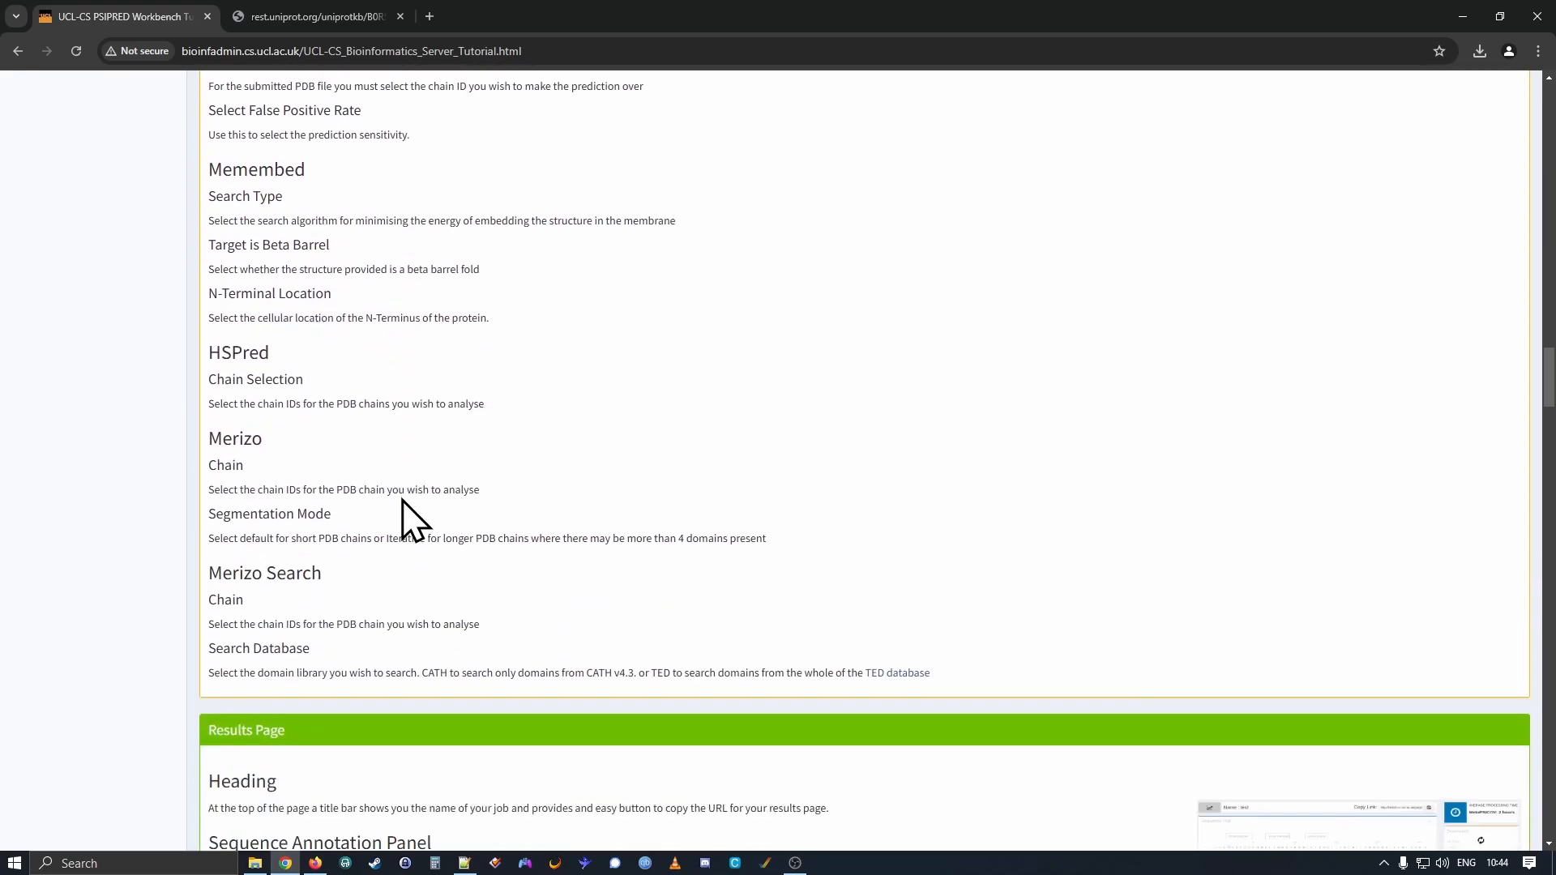
Read the tutorial's results sections, covering the Results Page, PSIPRED & S4Pred Results and DISOPRED Results.
scroll(401, 502, down, 4)
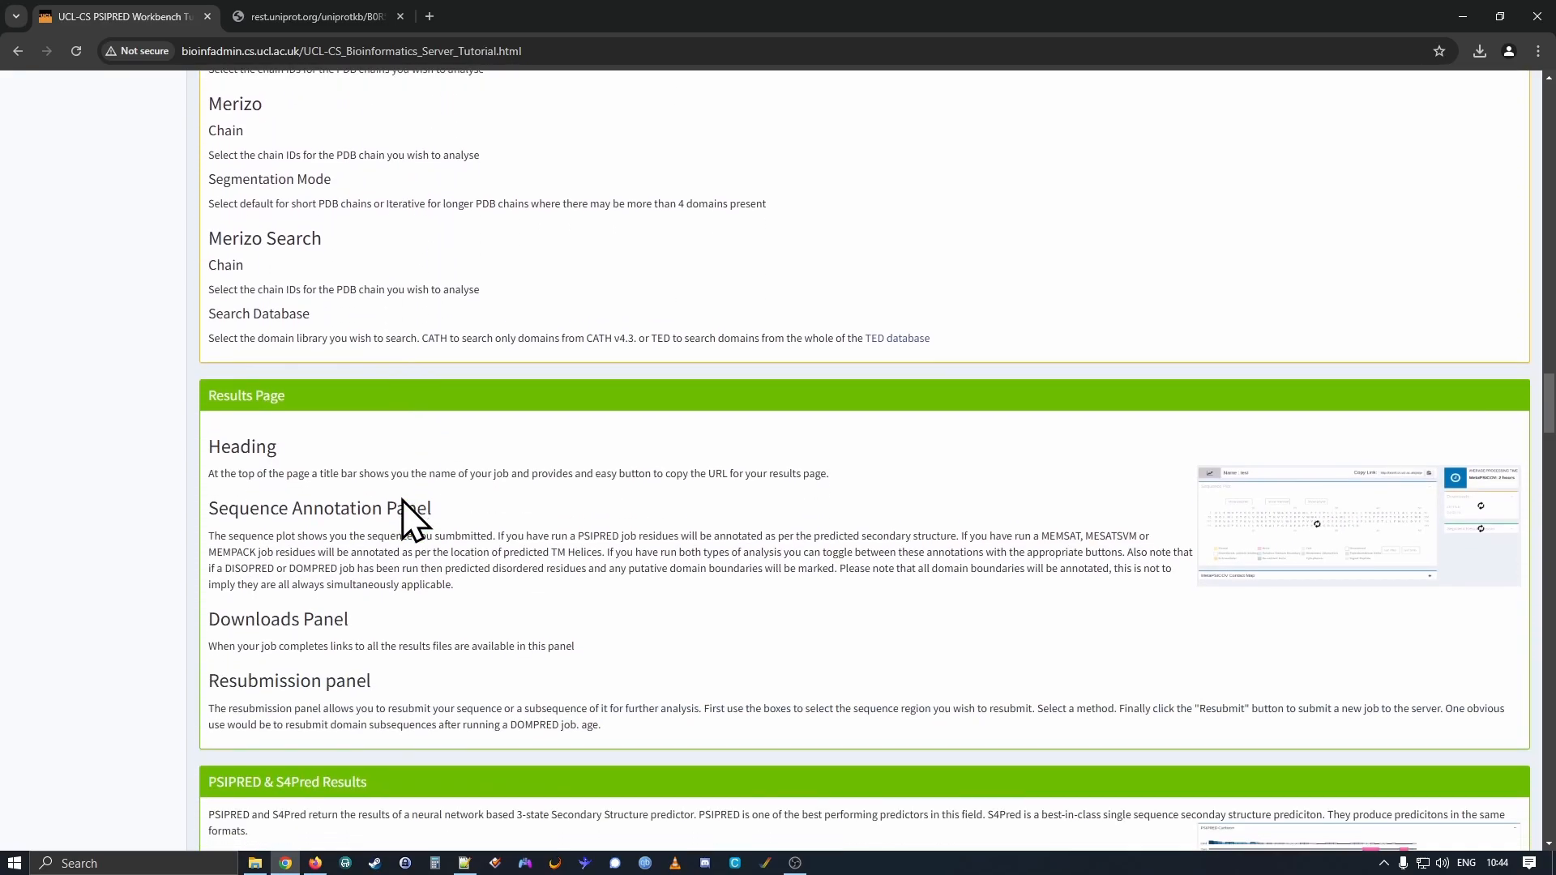
scroll(403, 501, down, 2)
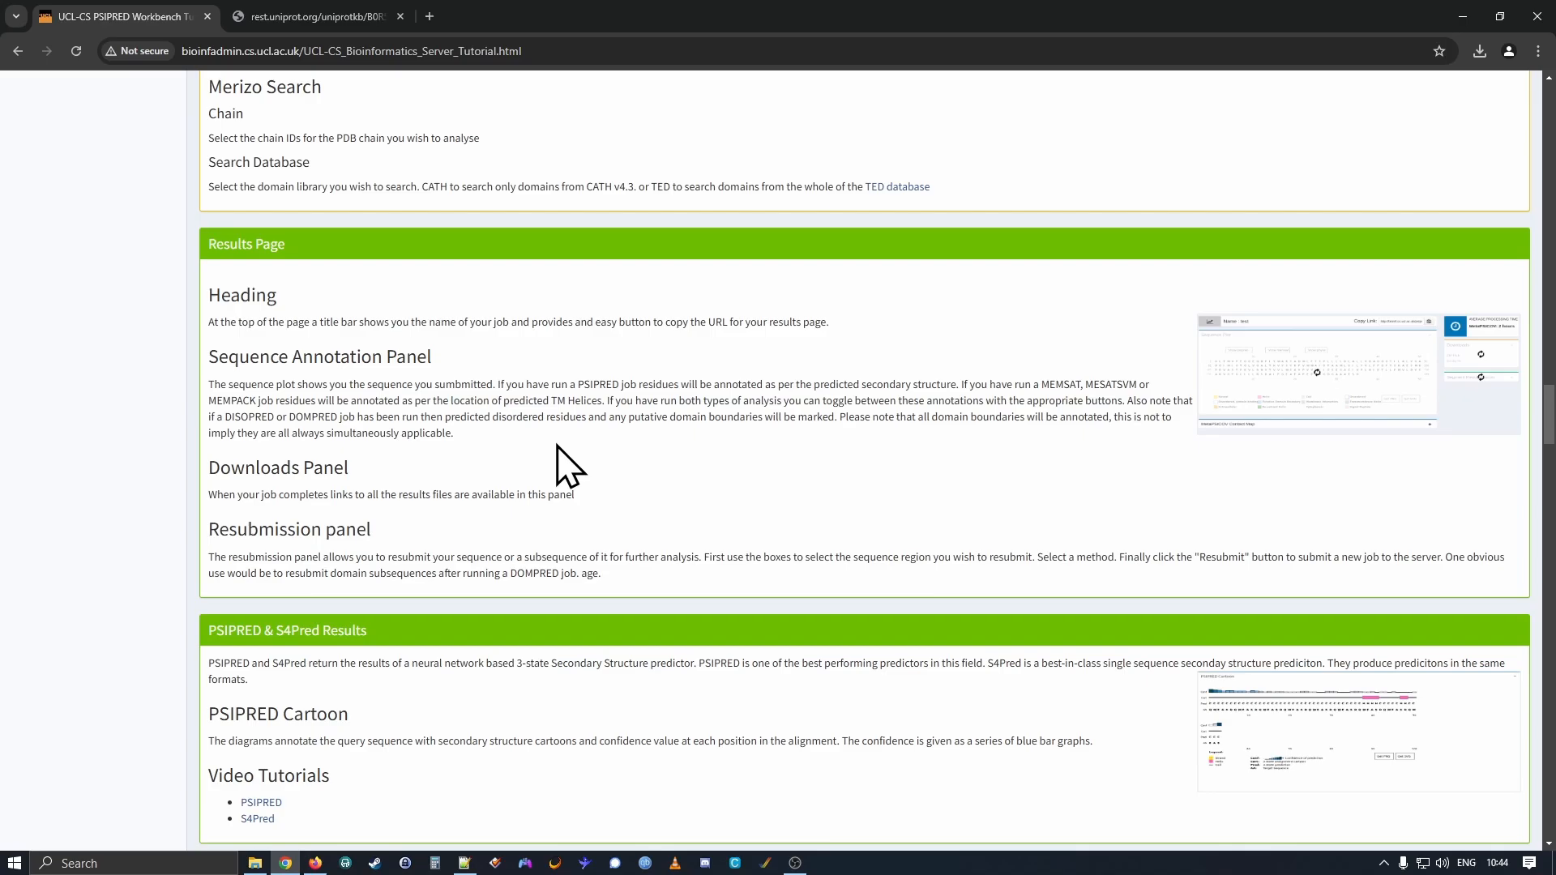
scroll(559, 464, down, 4)
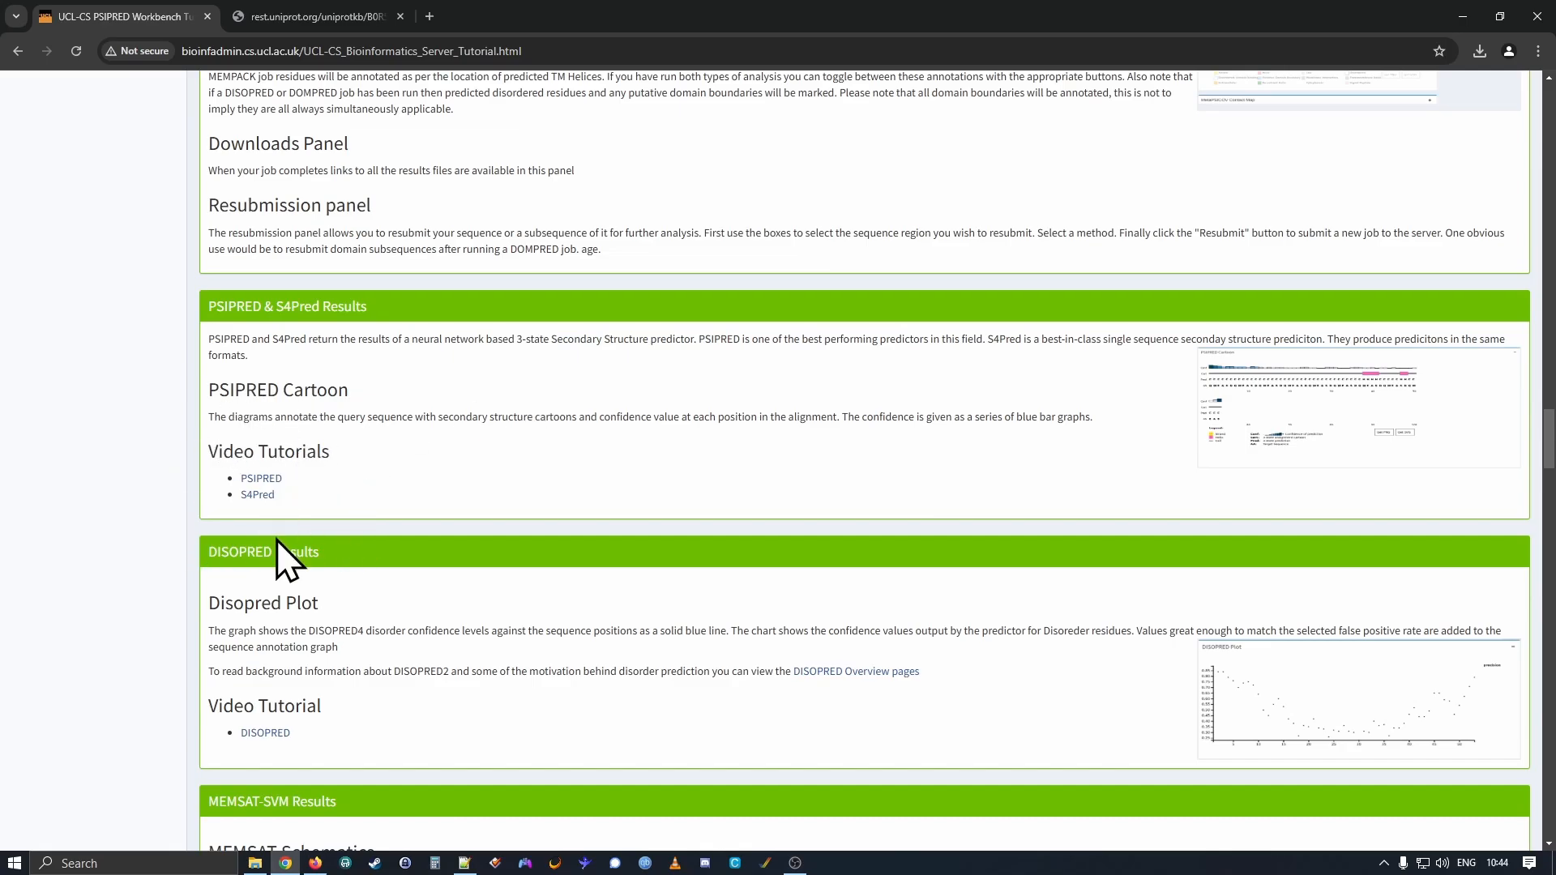
View the PSIPRED YouTube tutorials channel, accepting all cookies, and return to the Workbench Tutorial page.
key(Home)
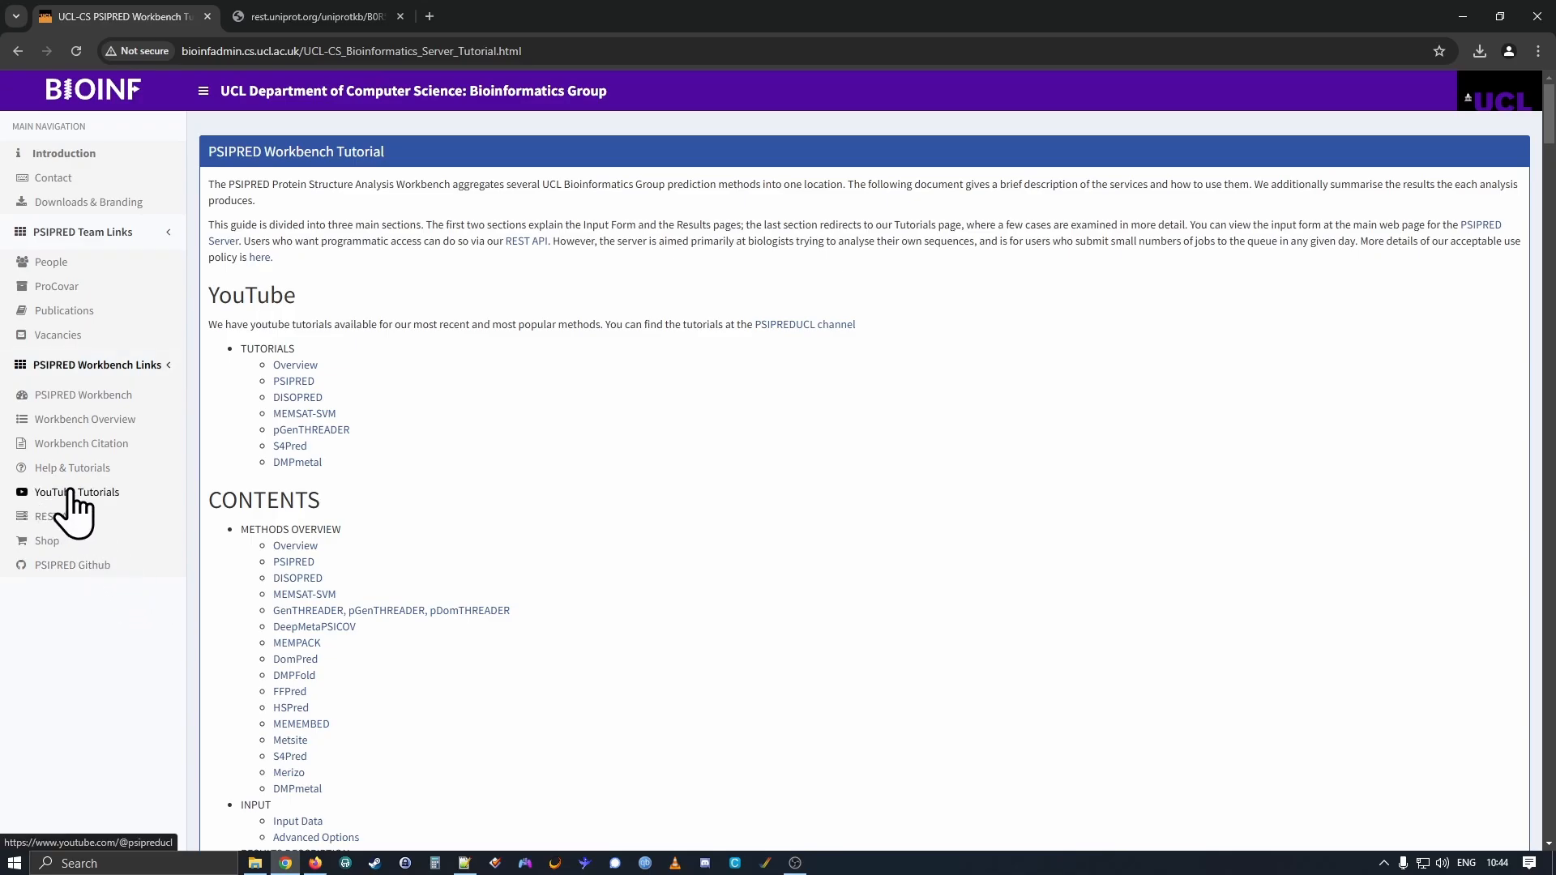
click(70, 493)
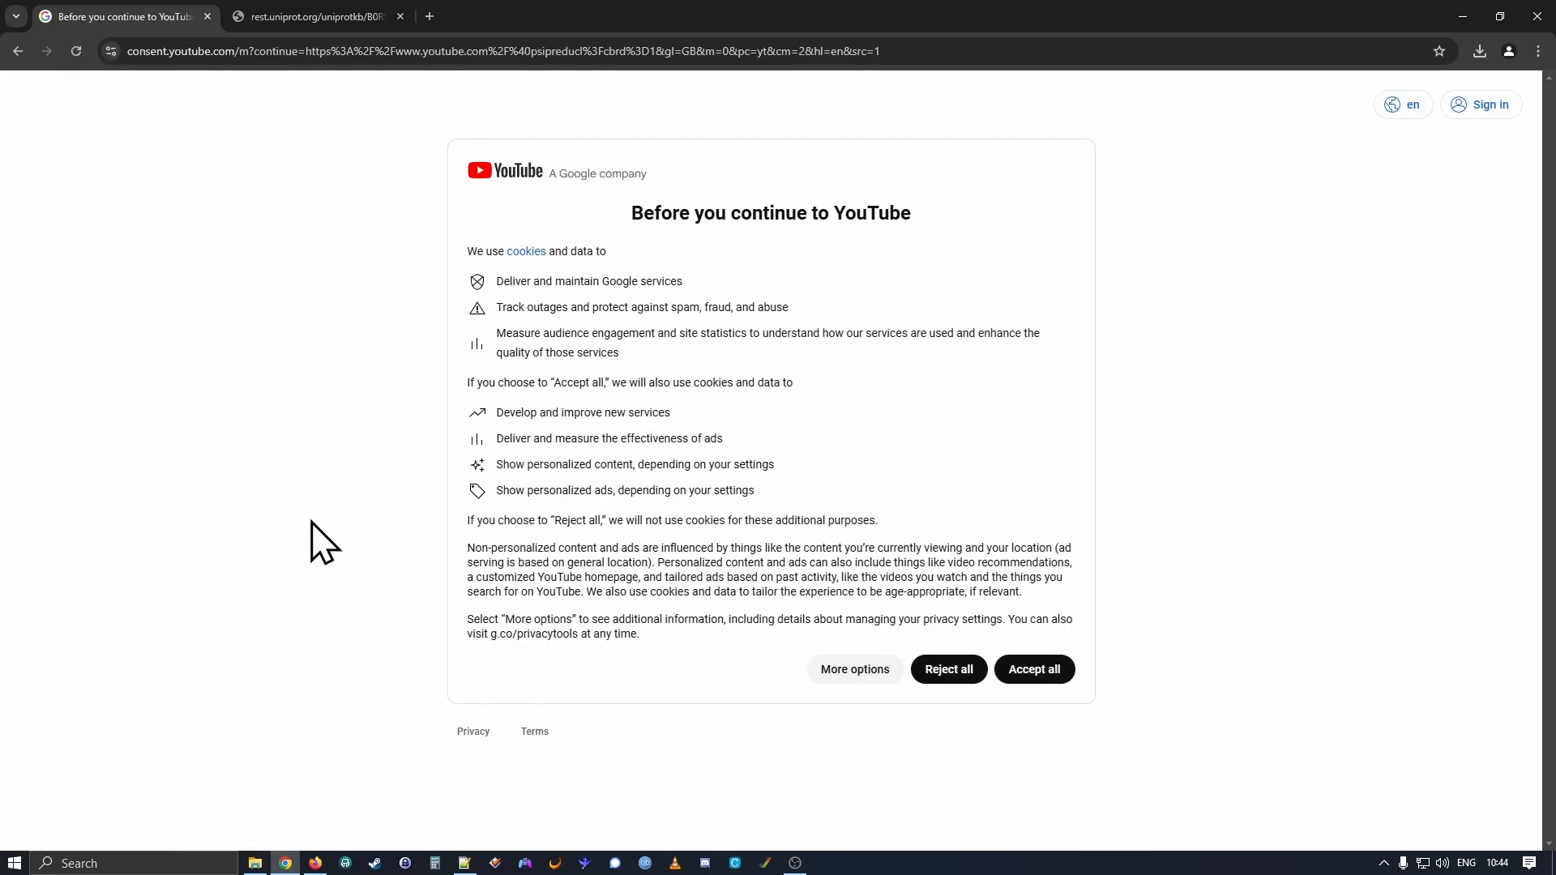
click(1035, 673)
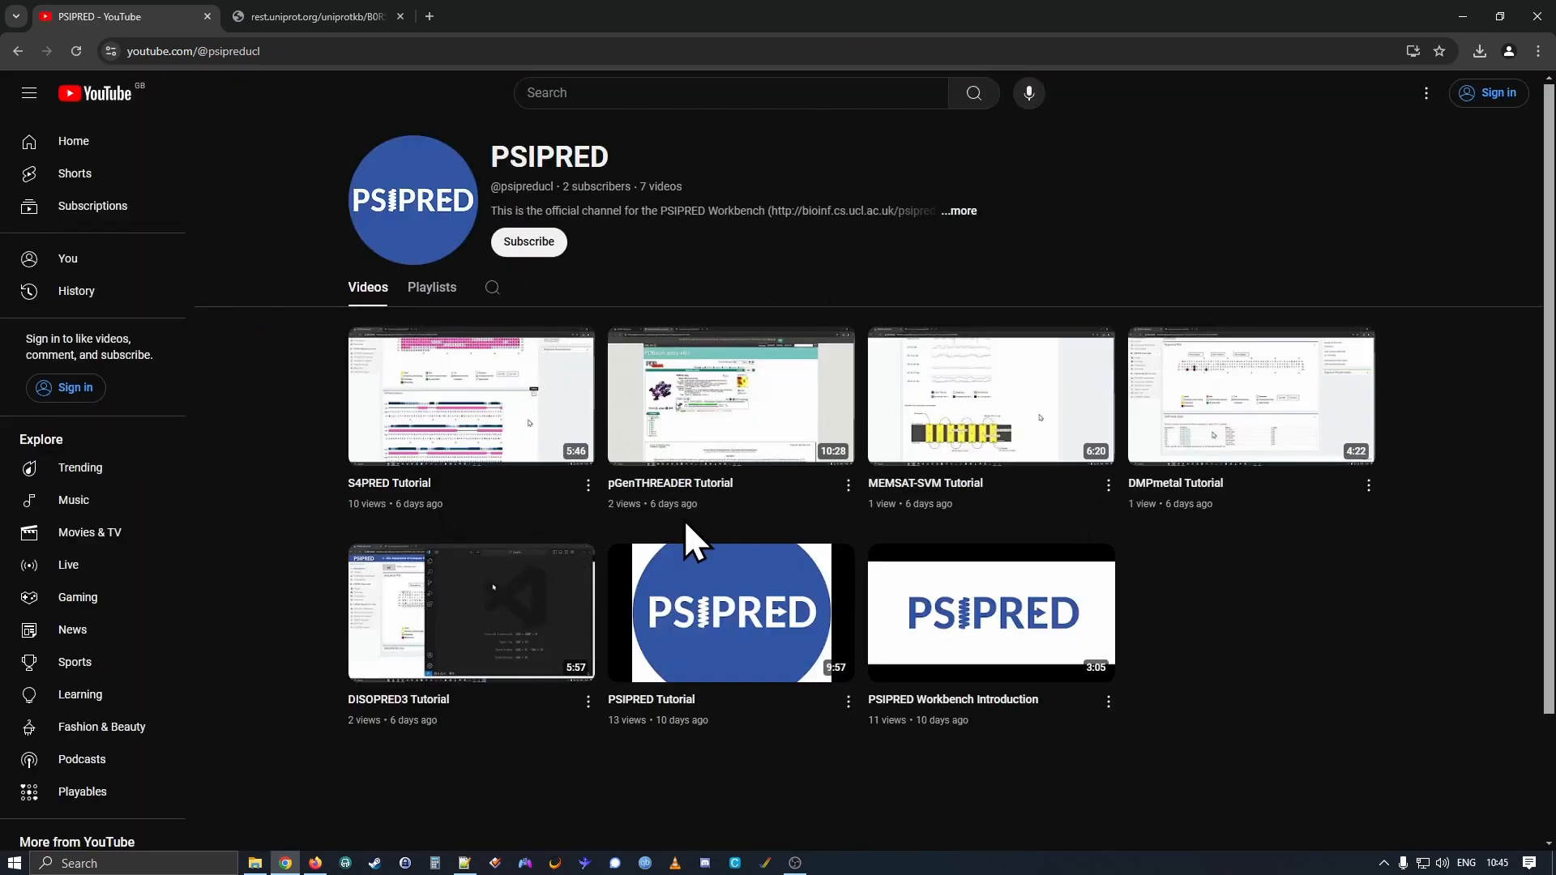
click(18, 54)
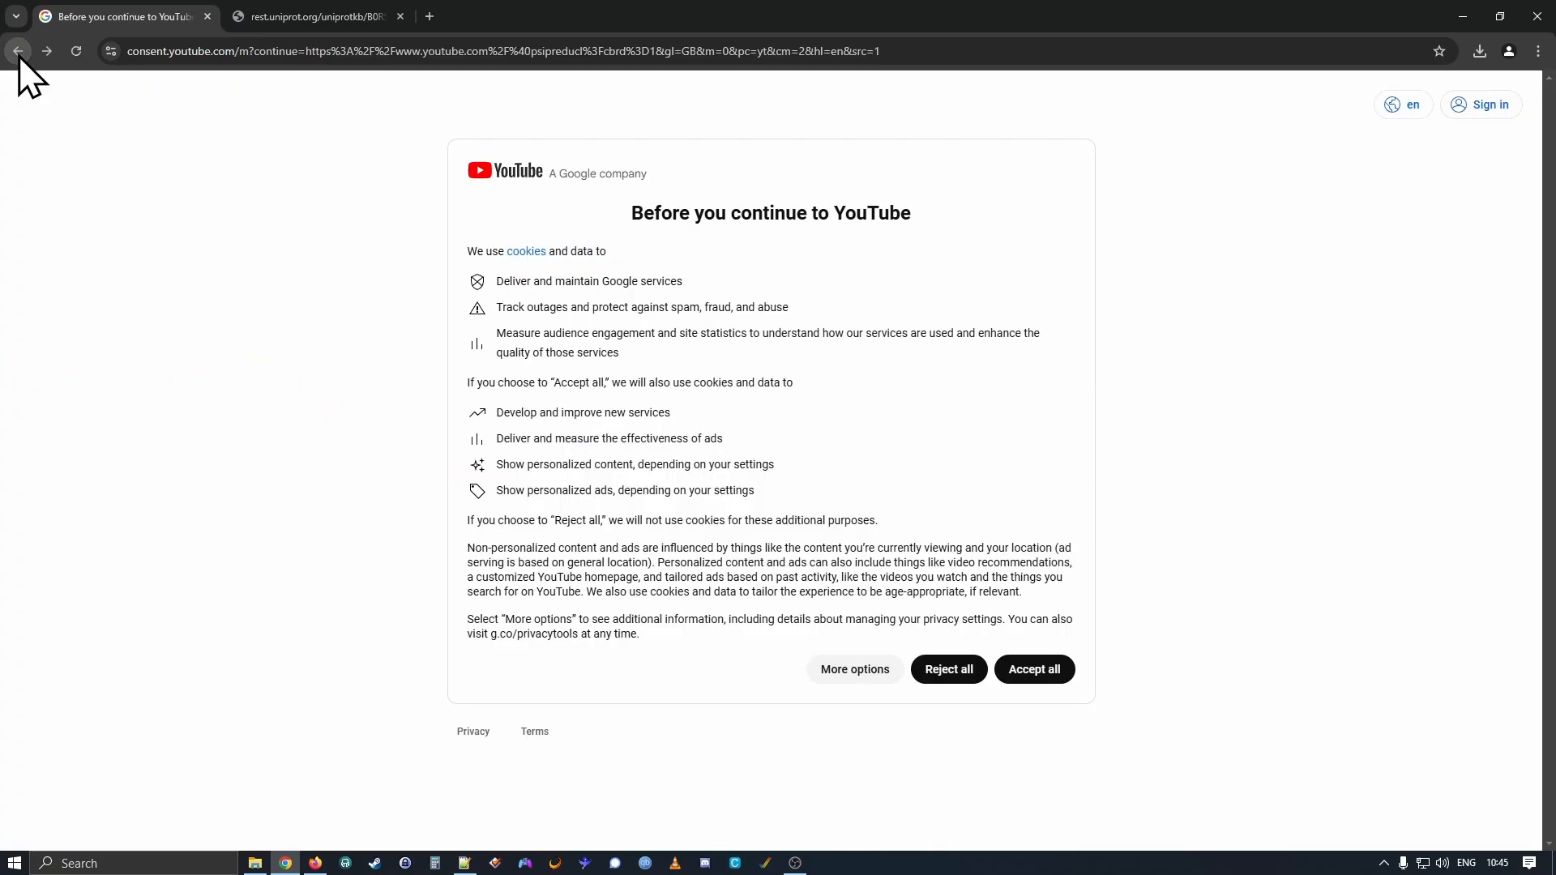
click(18, 54)
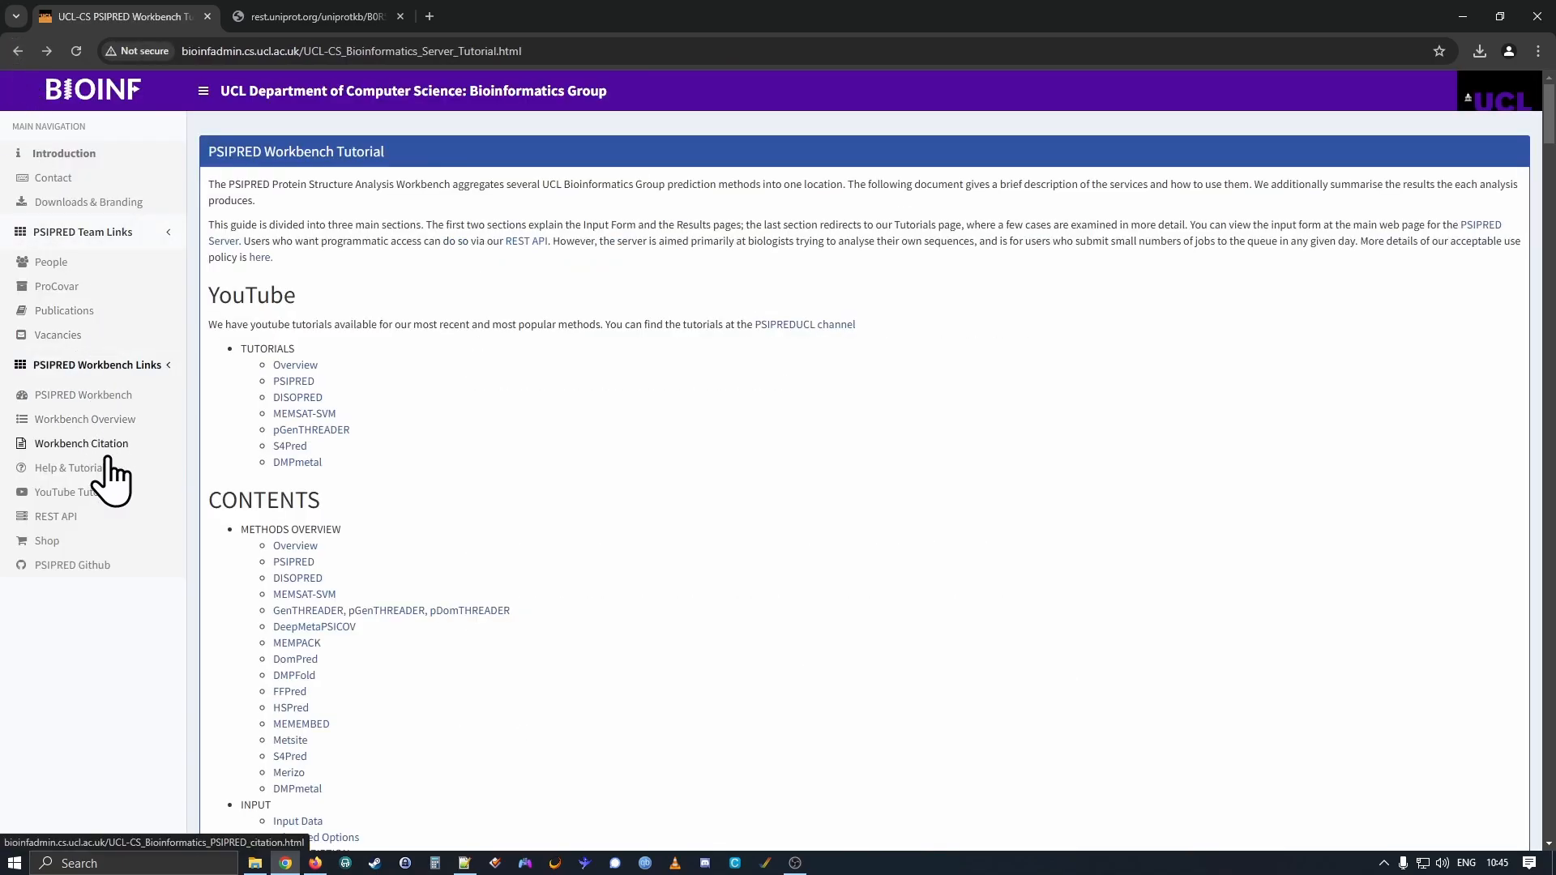
Open the REST API page and review its endpoints, submission parameters and Example Script section.
click(56, 521)
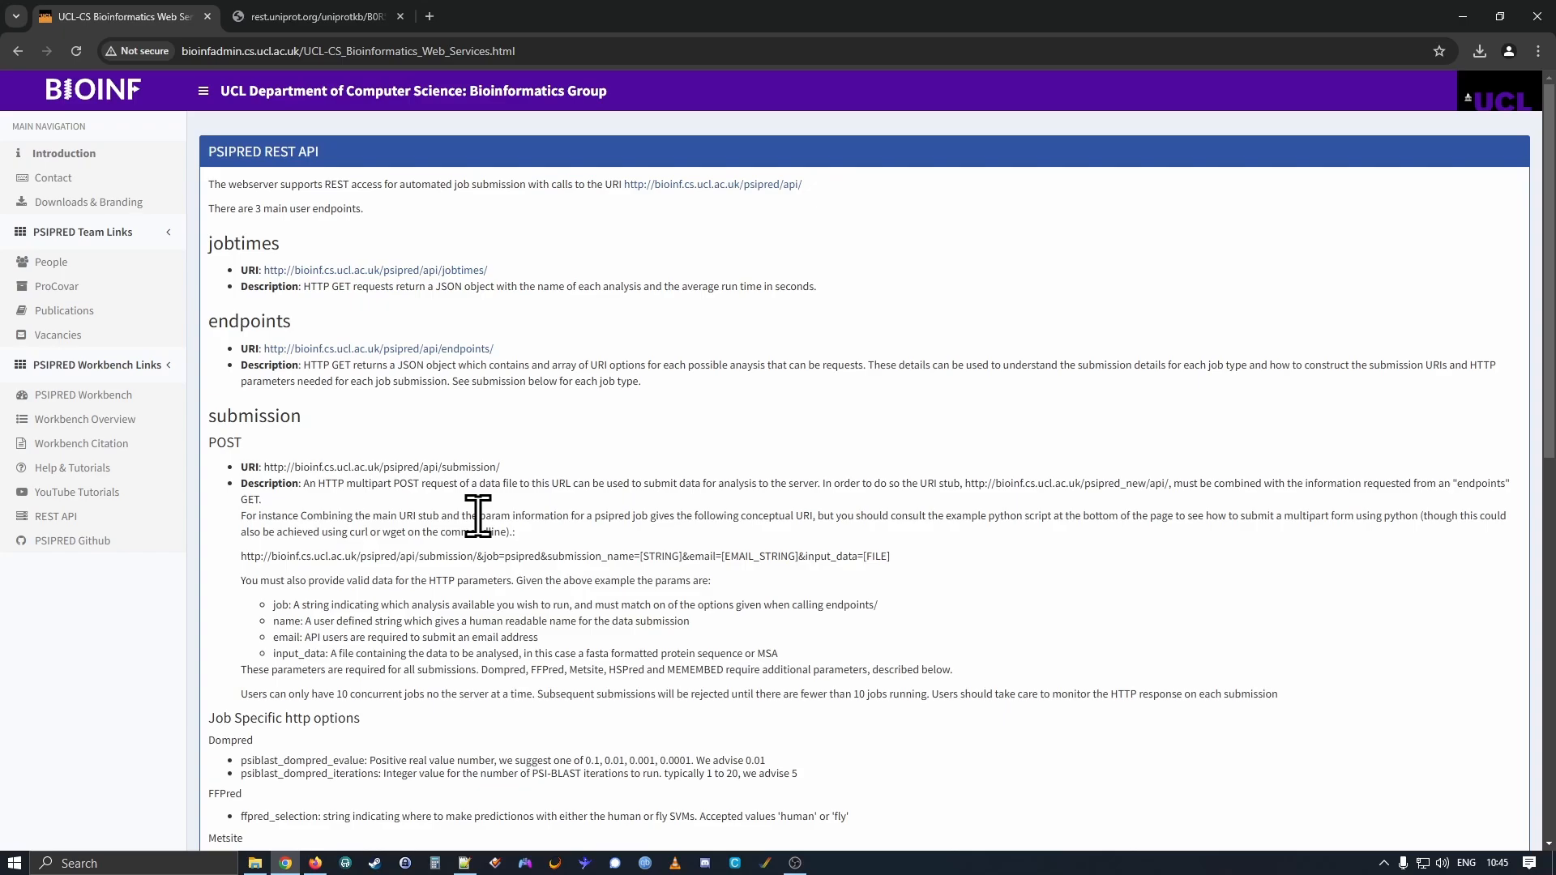
scroll(478, 519, down, 15)
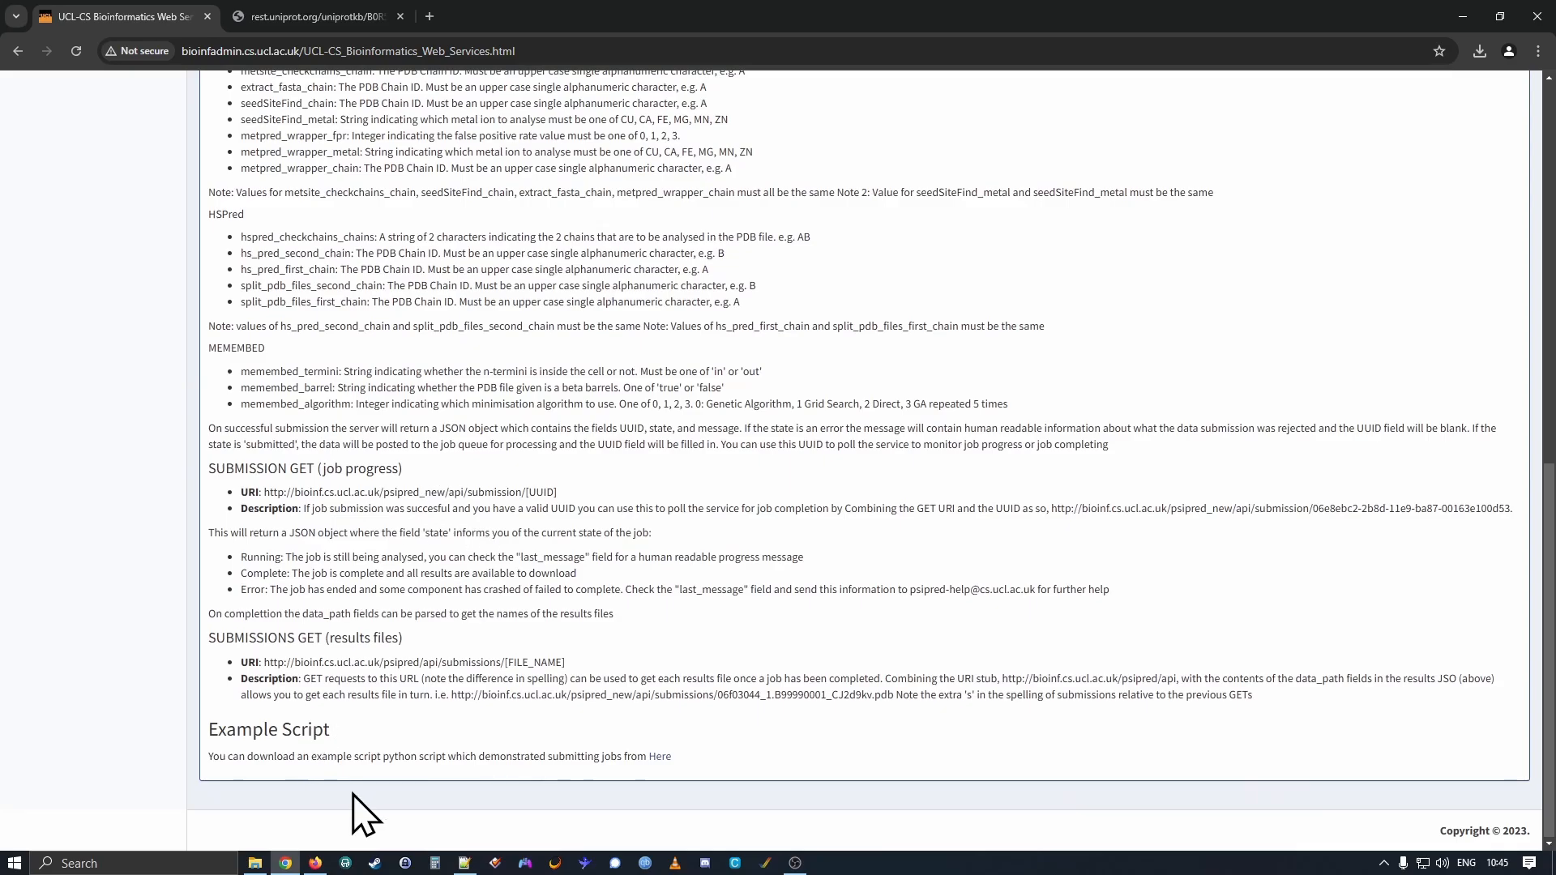
drag(209, 729, 329, 734)
click(429, 752)
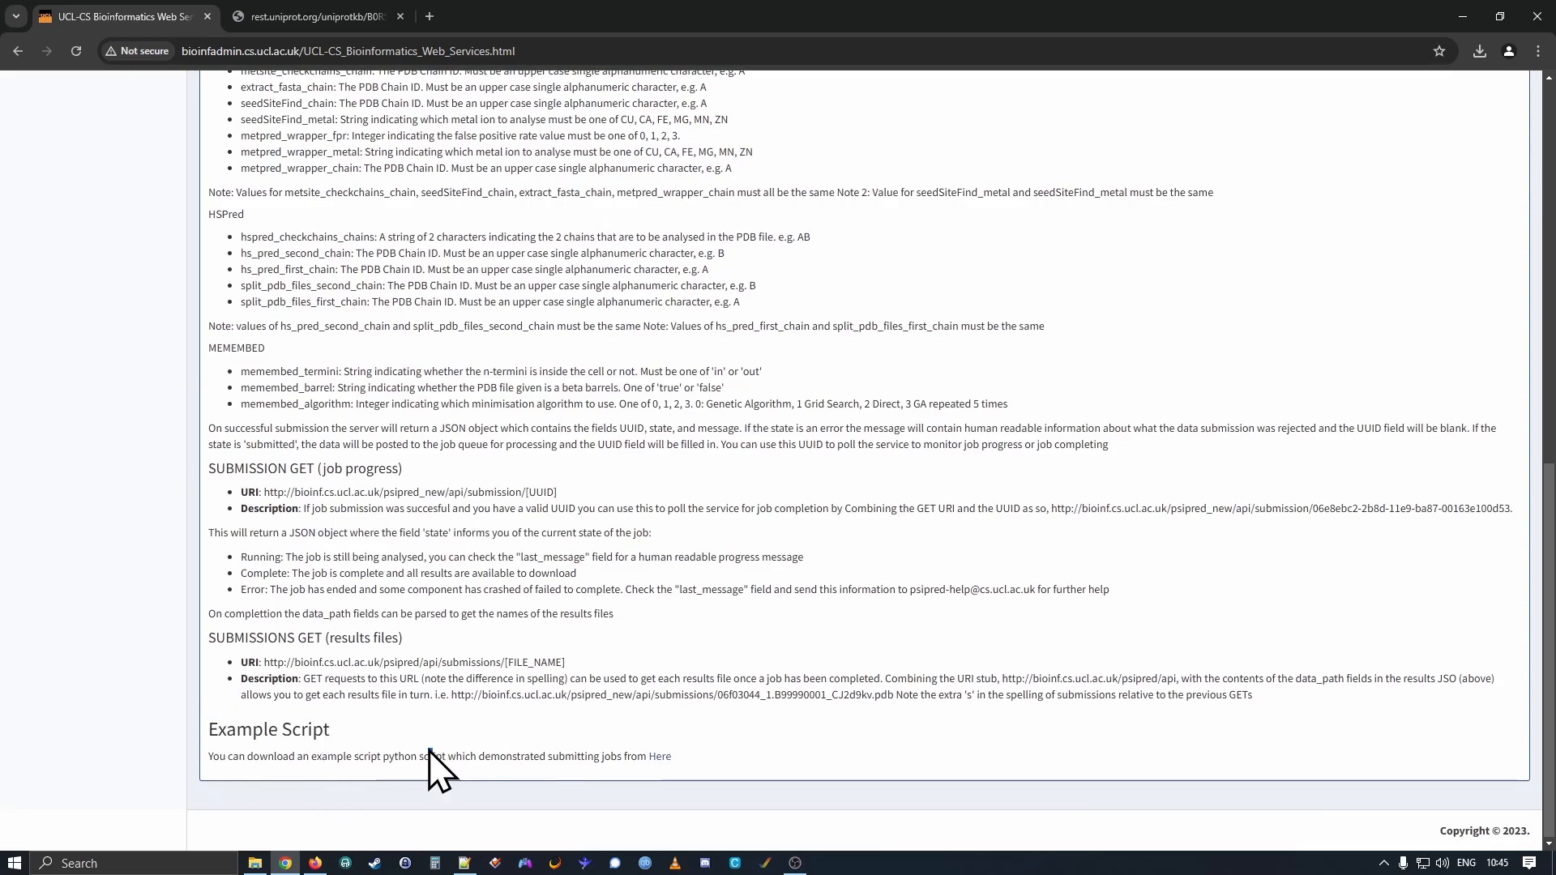
drag(430, 751, 443, 754)
scroll(323, 611, up, 8)
scroll(271, 618, up, 2)
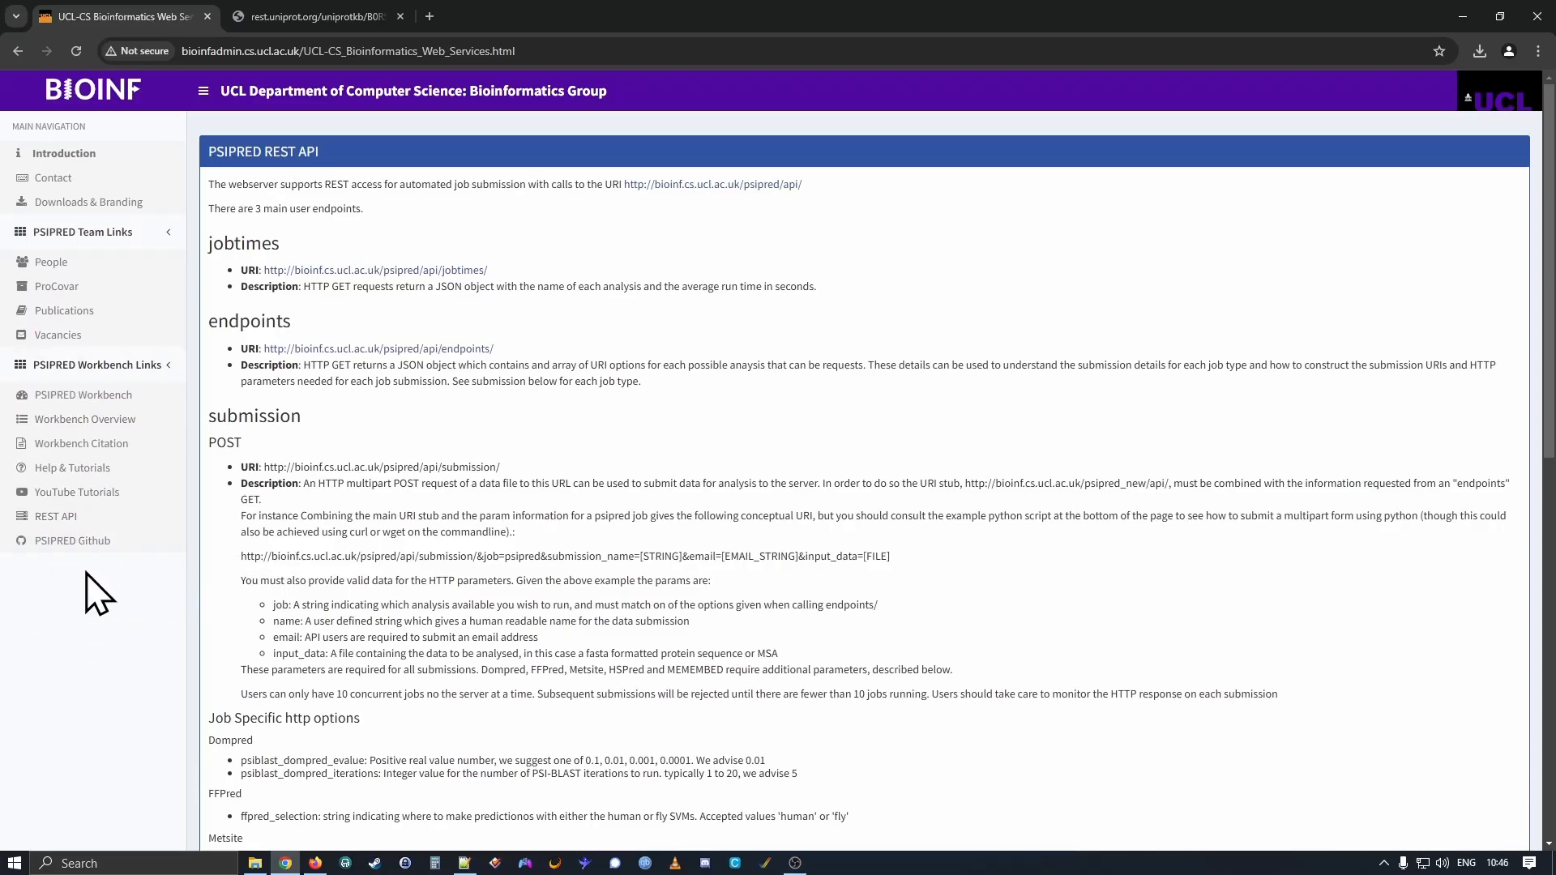
View the PSIPRED GitHub repositories page and return to the REST API documentation.
click(45, 554)
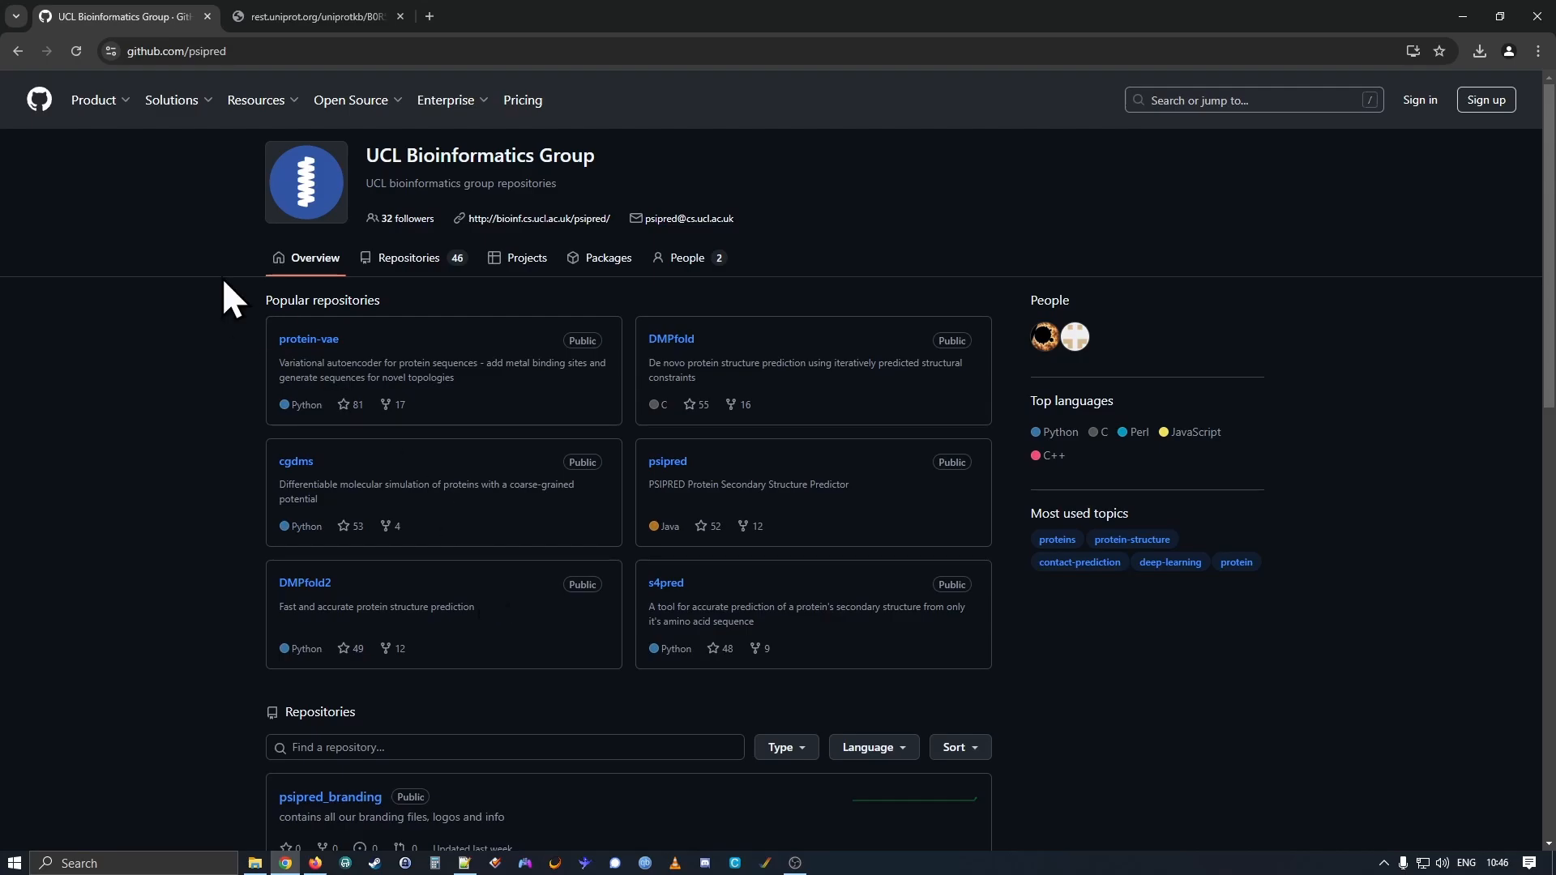
click(18, 51)
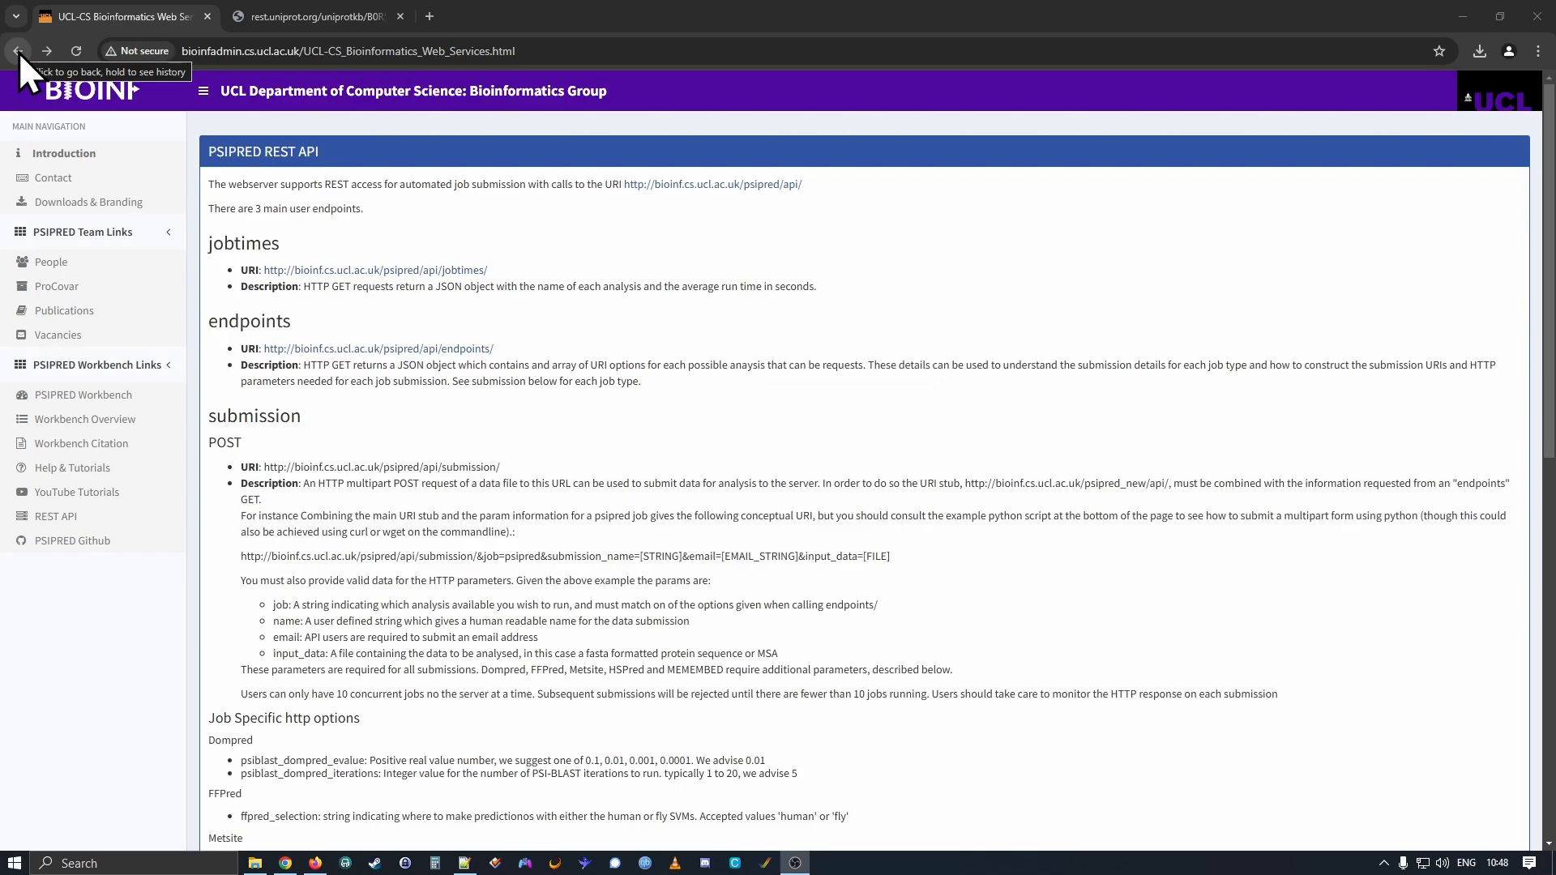
Open the PSIPRED Workbench form and switch the input data type to PDB Structure Data.
click(79, 396)
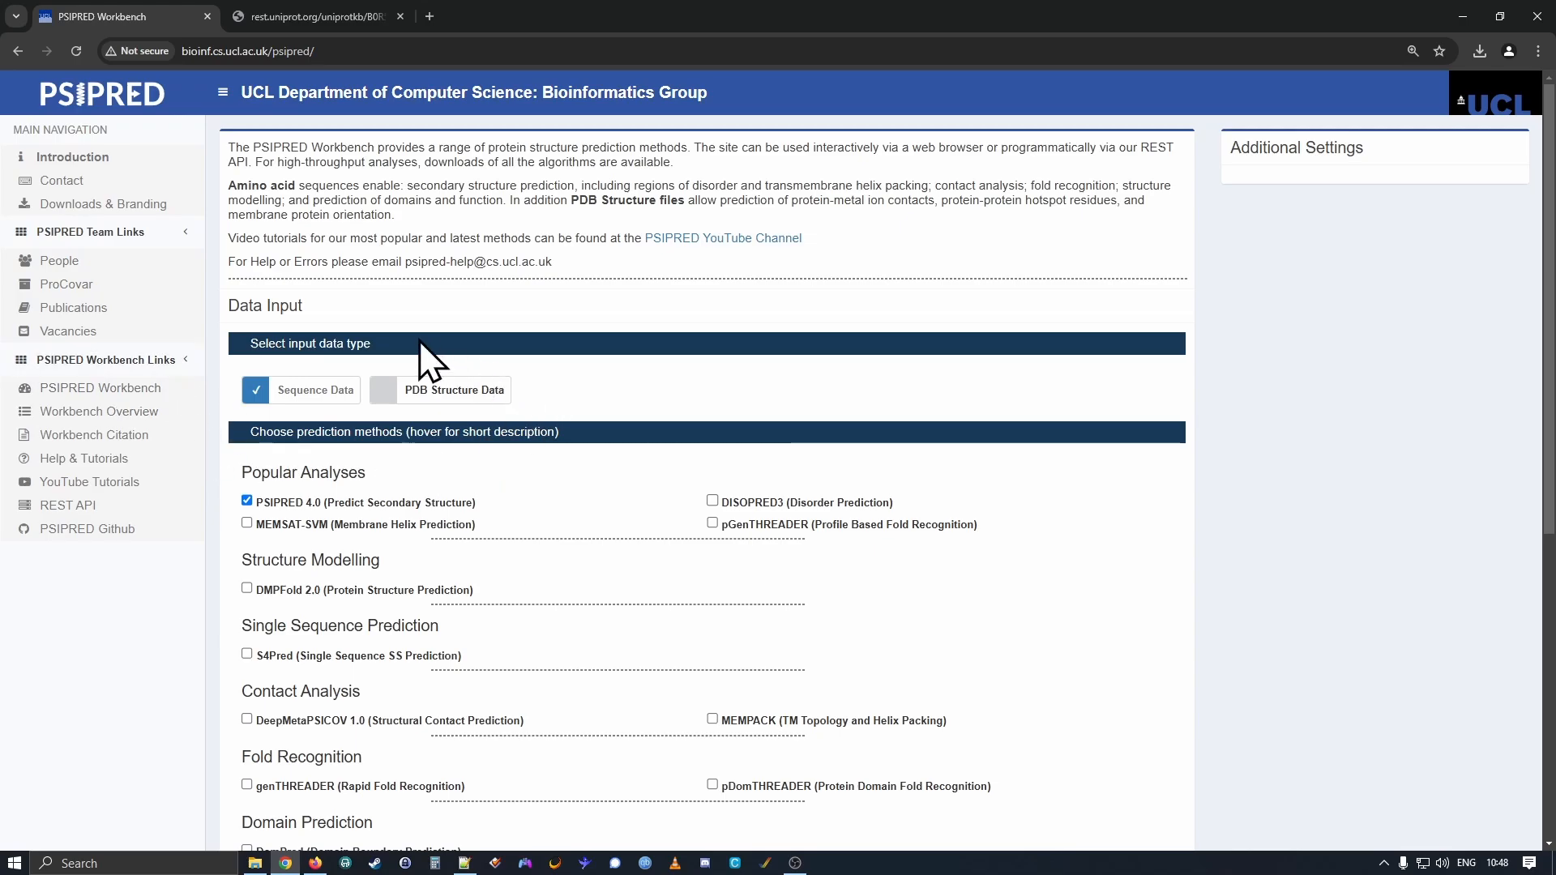
click(423, 392)
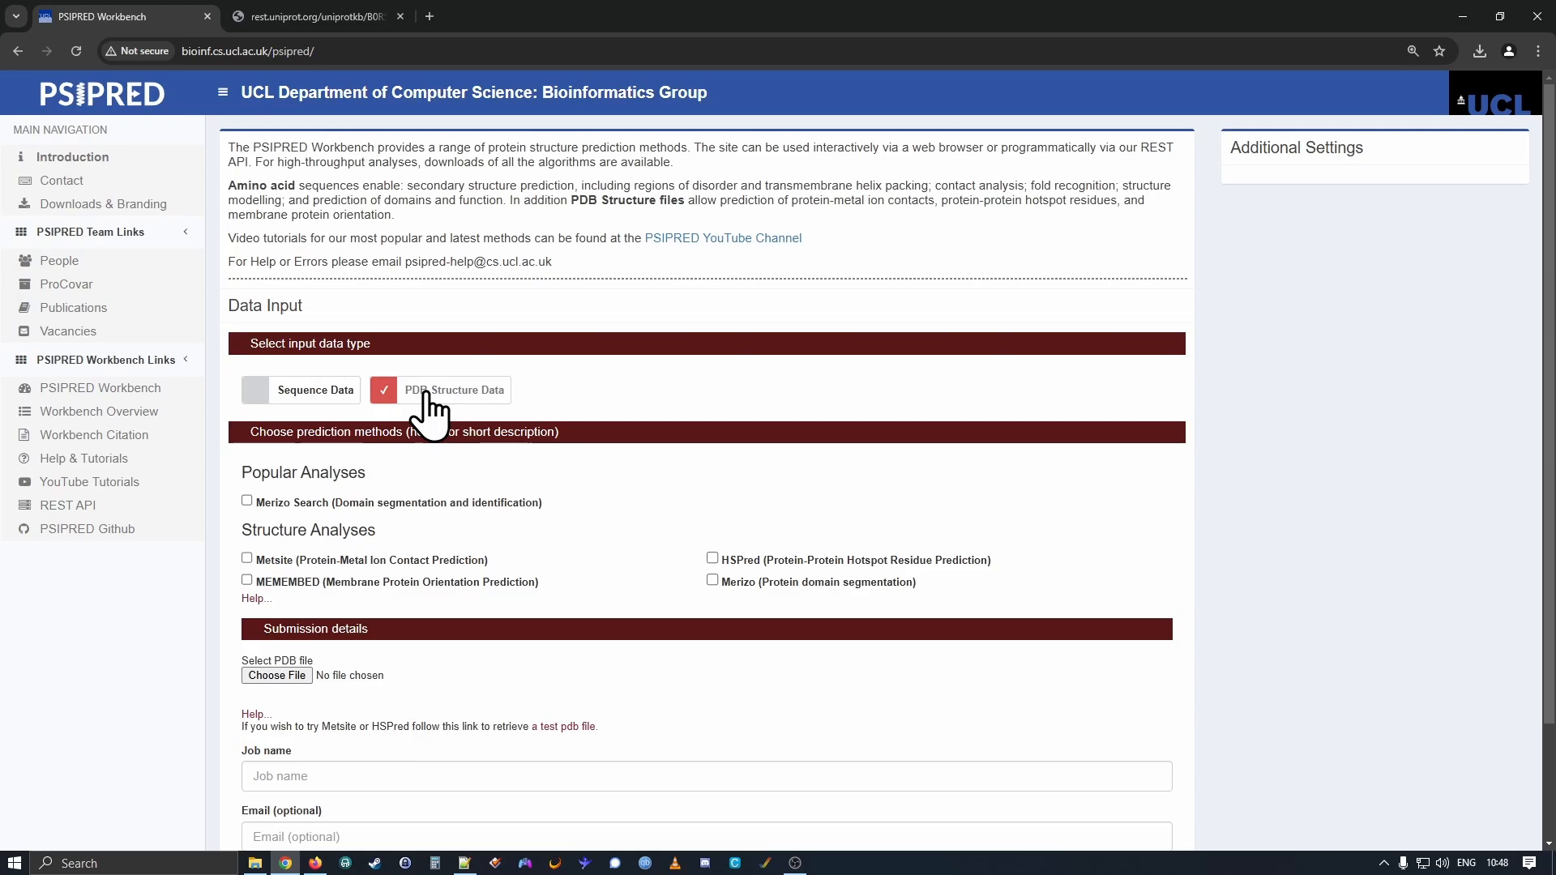
Switch the input data type to Sequence Data and select the PSIPRED 4.0 (Predict Secondary Structure) method.
click(304, 397)
scroll(405, 300, down, 3)
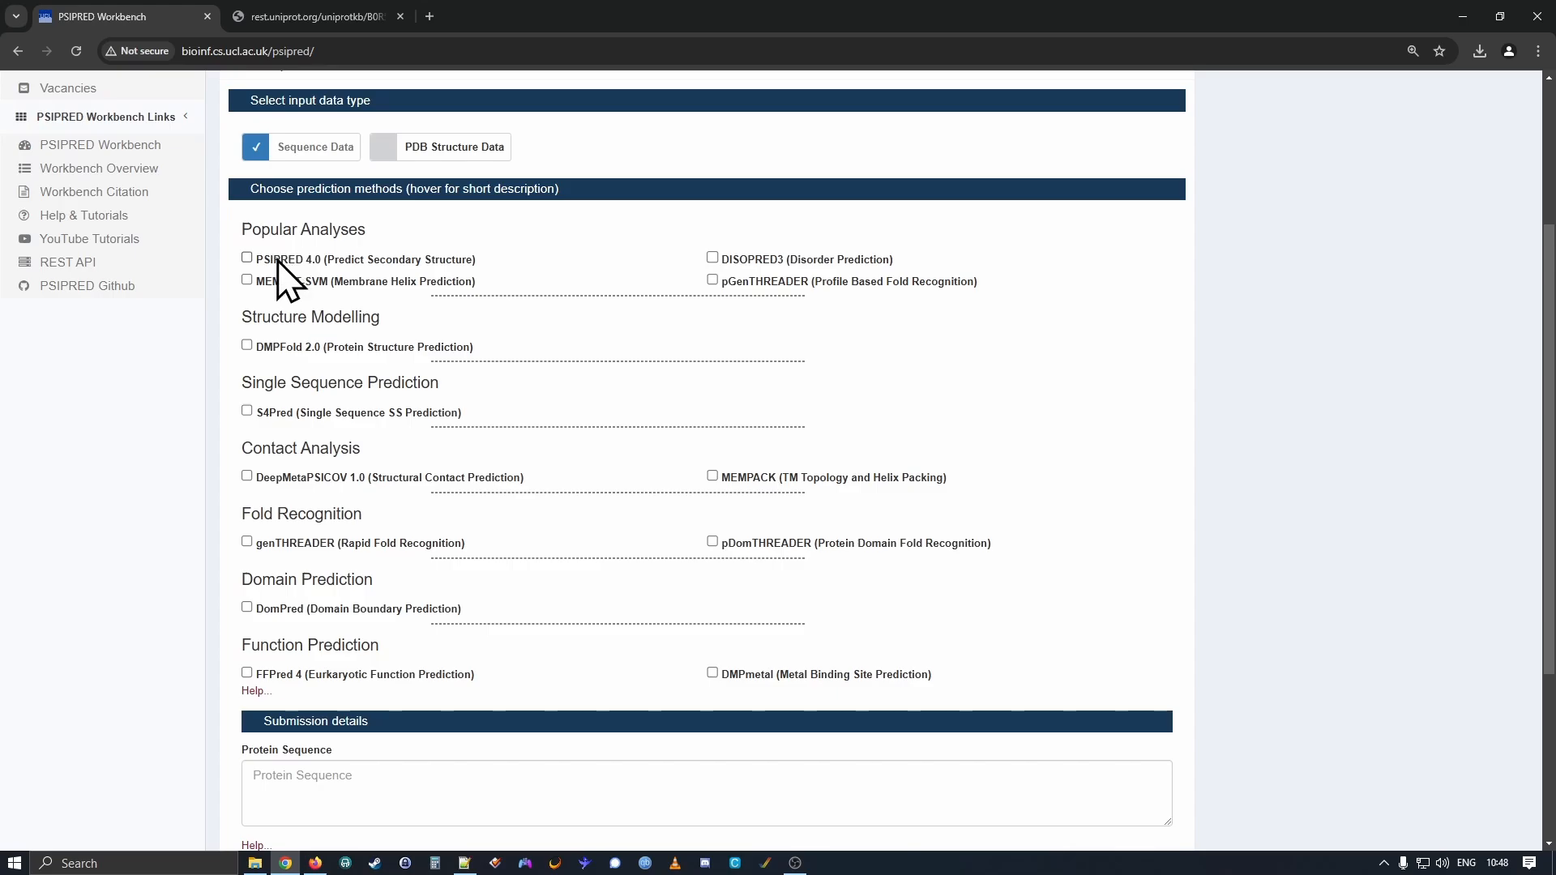
mouse_move(277, 260)
click(247, 257)
Copy the amino acid sequence, without its header line, from the UniProt B0R5N9 FASTA page into the Protein Sequence field.
scroll(206, 453, down, 3)
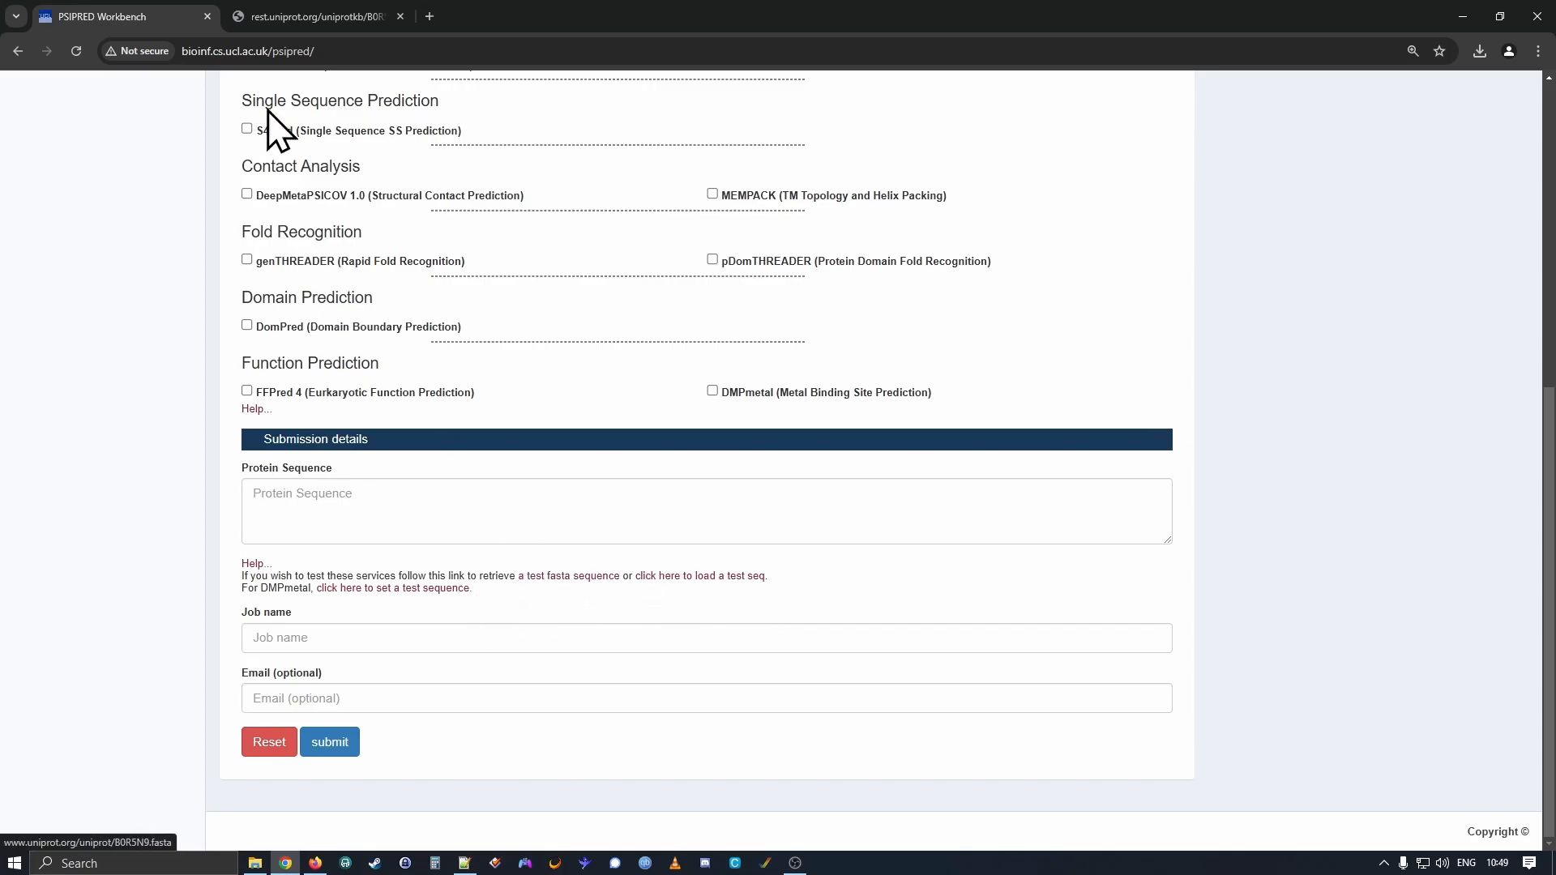
click(287, 16)
click(259, 226)
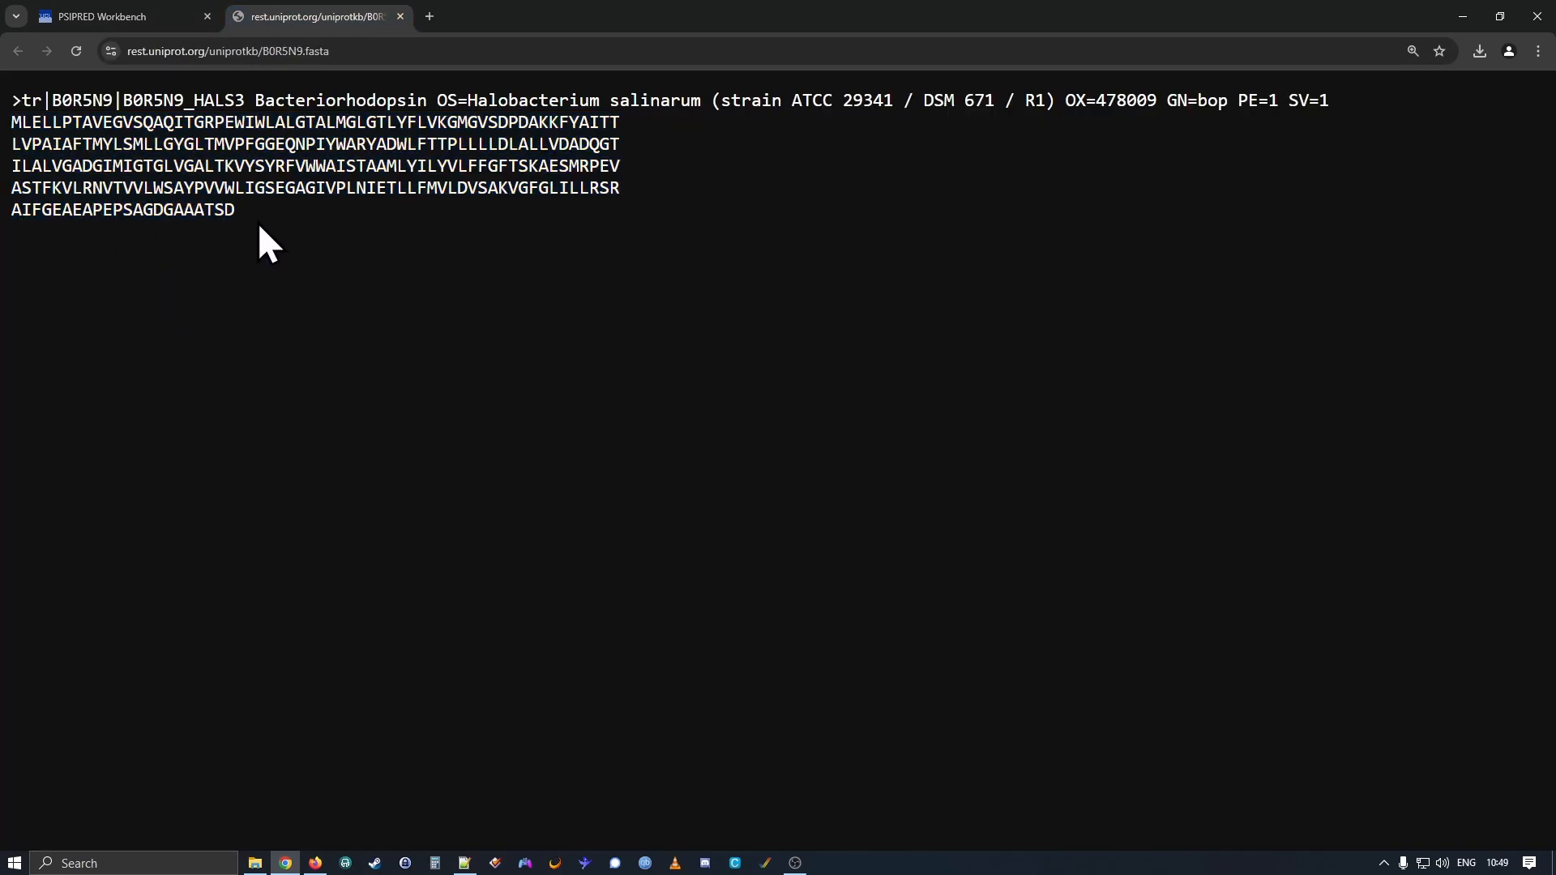
drag(258, 212, 8, 130)
key(ctrl+c)
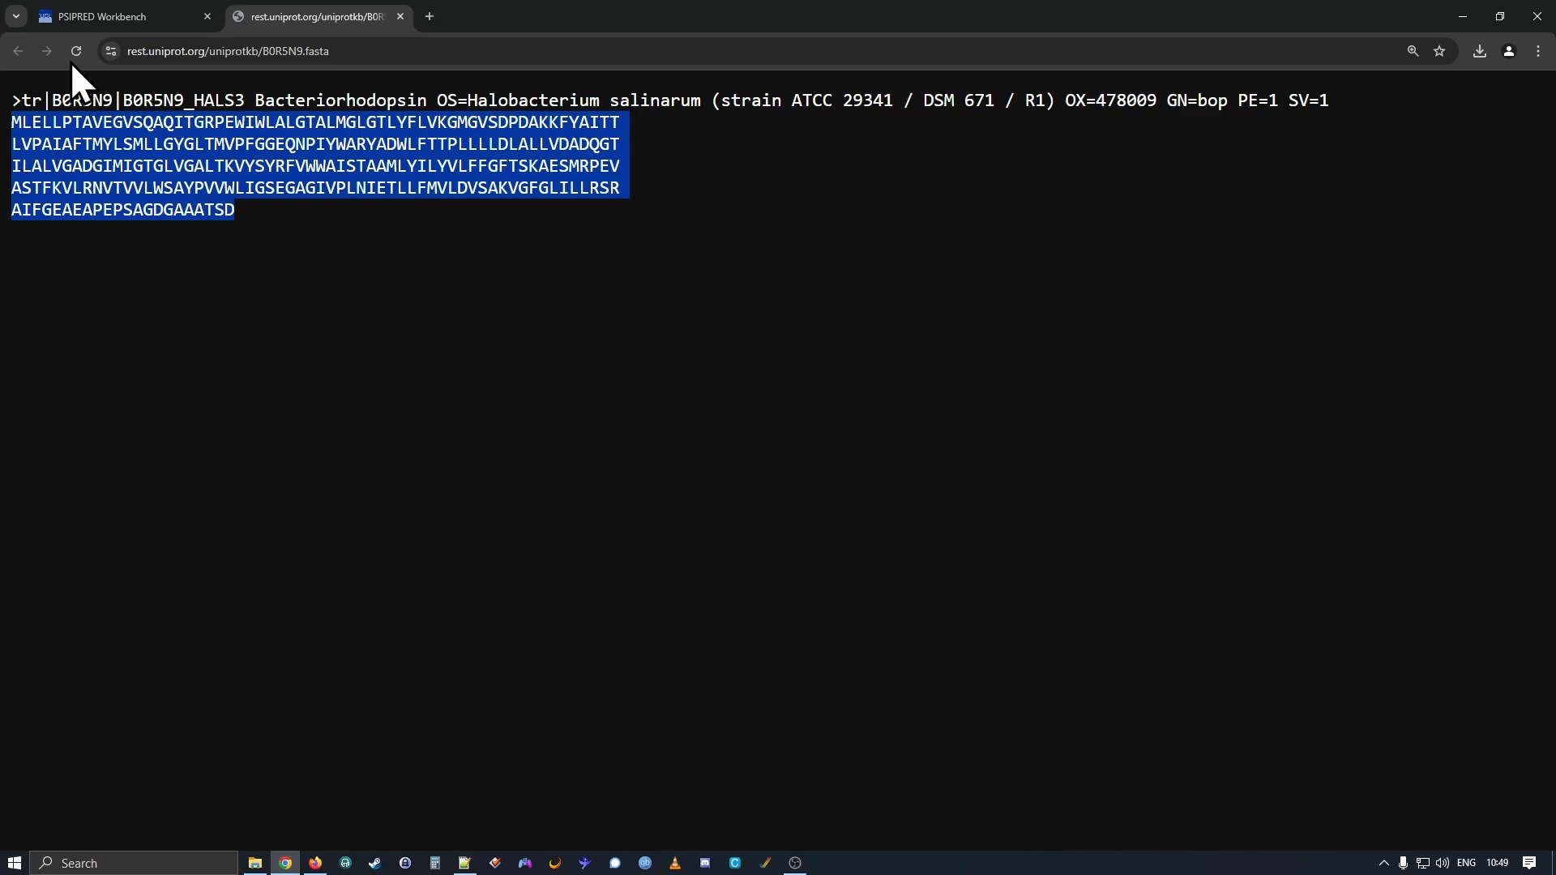
click(119, 17)
click(368, 510)
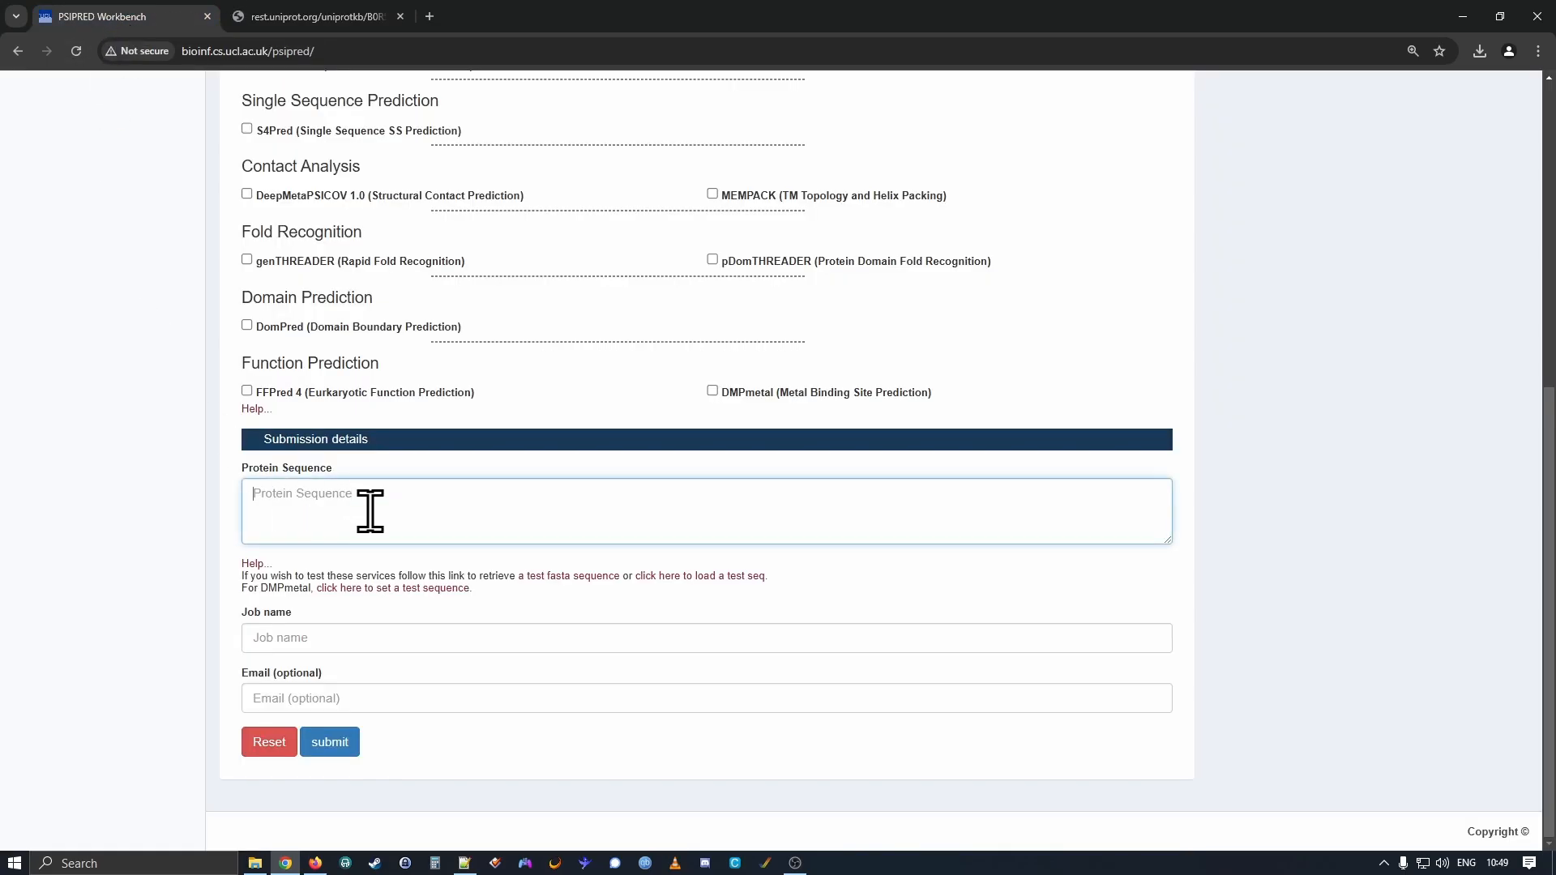
key(ctrl+v)
click(180, 551)
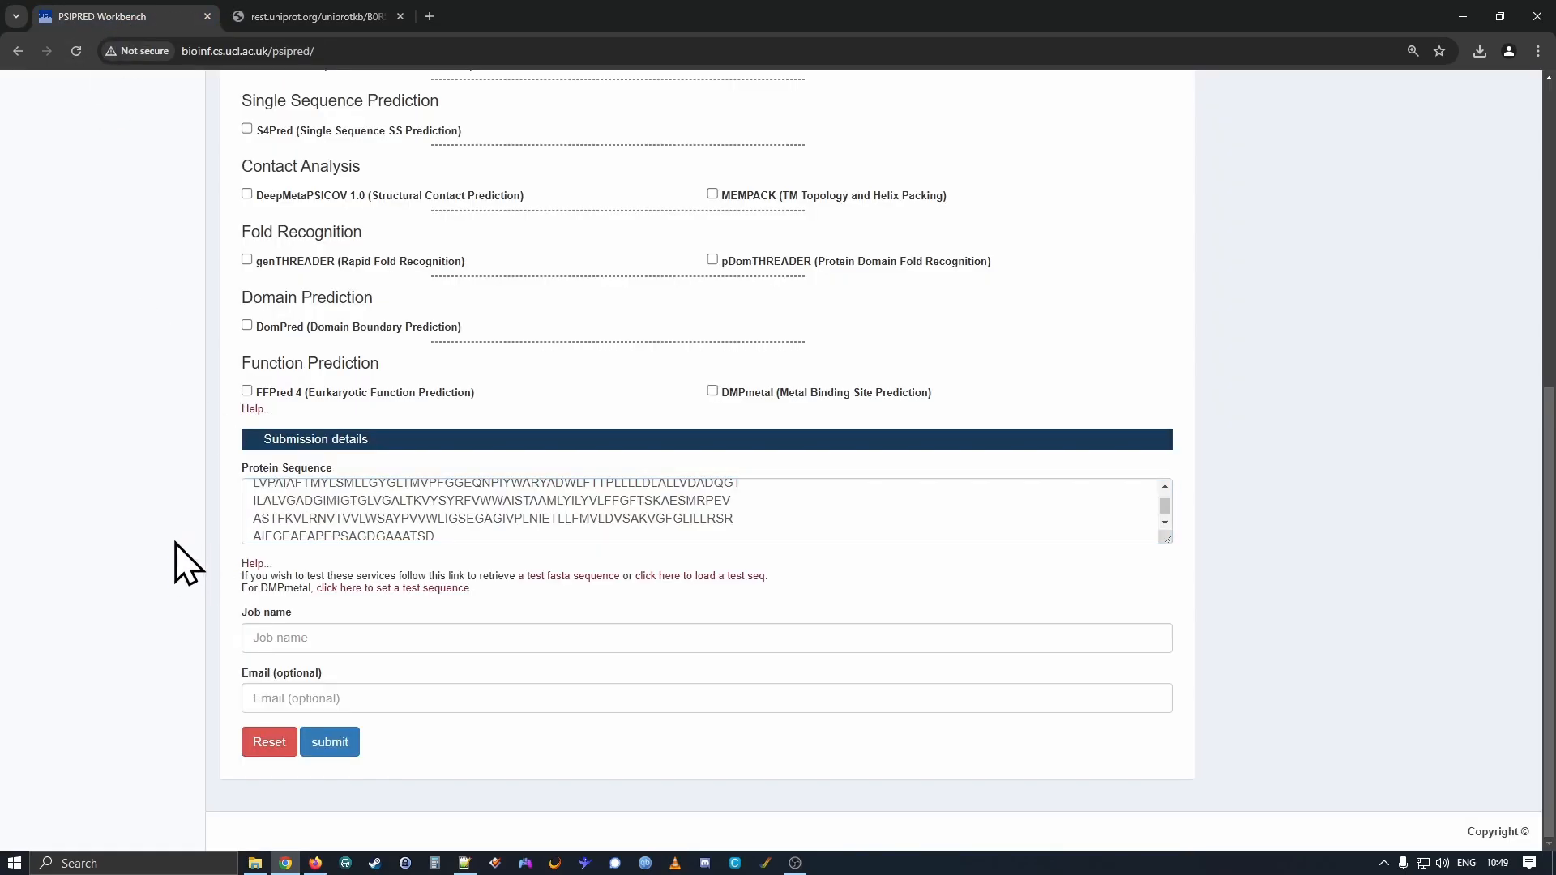
Name the job "tutorial", fill in the submitter's e-mail address, and submit the prediction job.
click(301, 638)
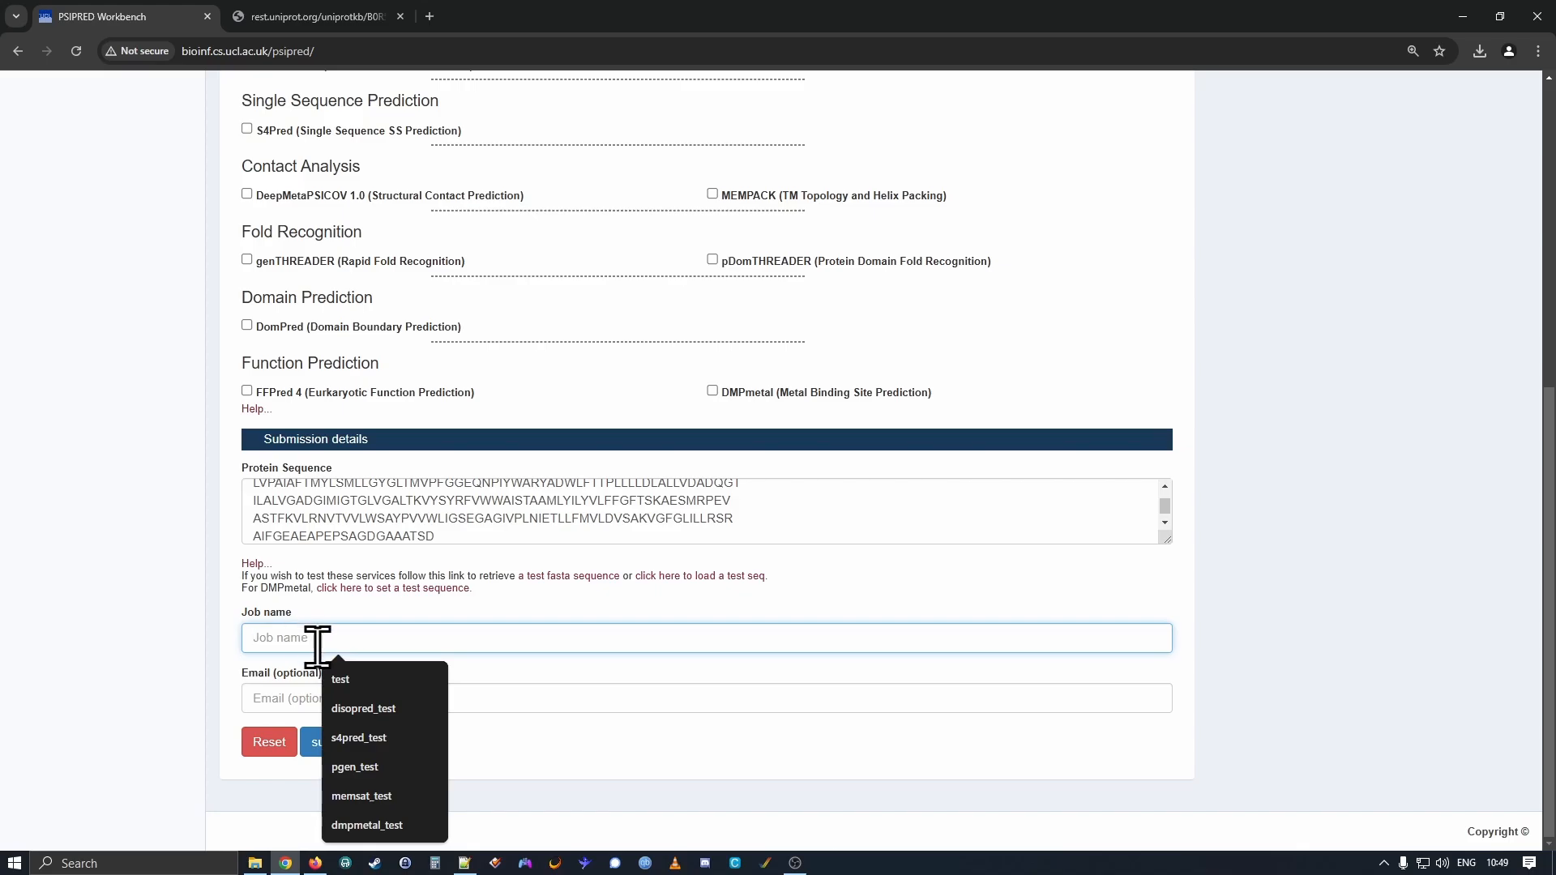
text(tutorial)
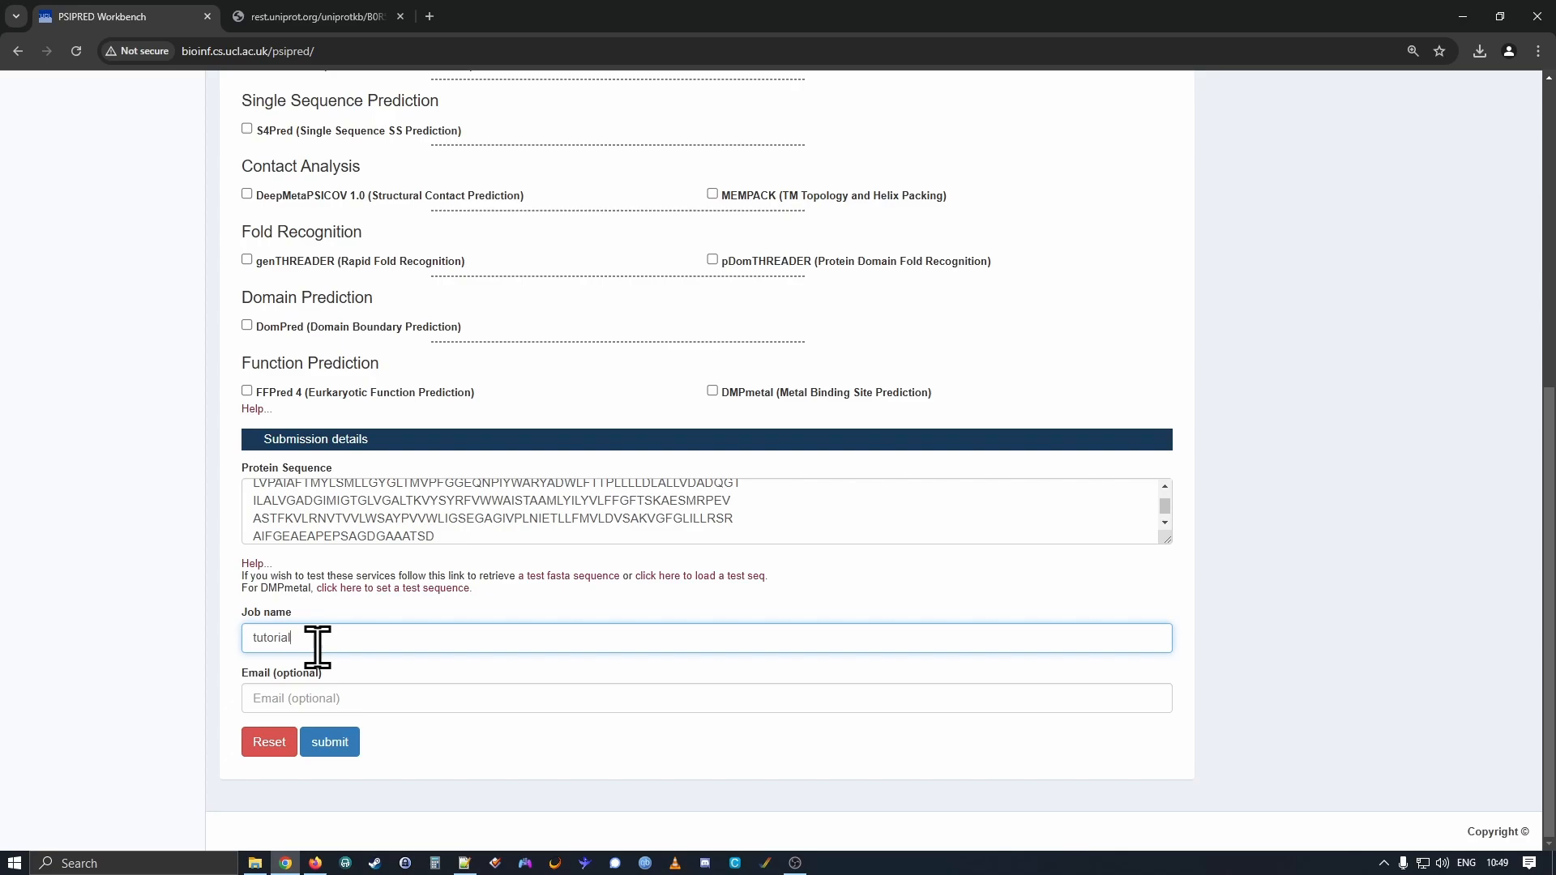
click(320, 701)
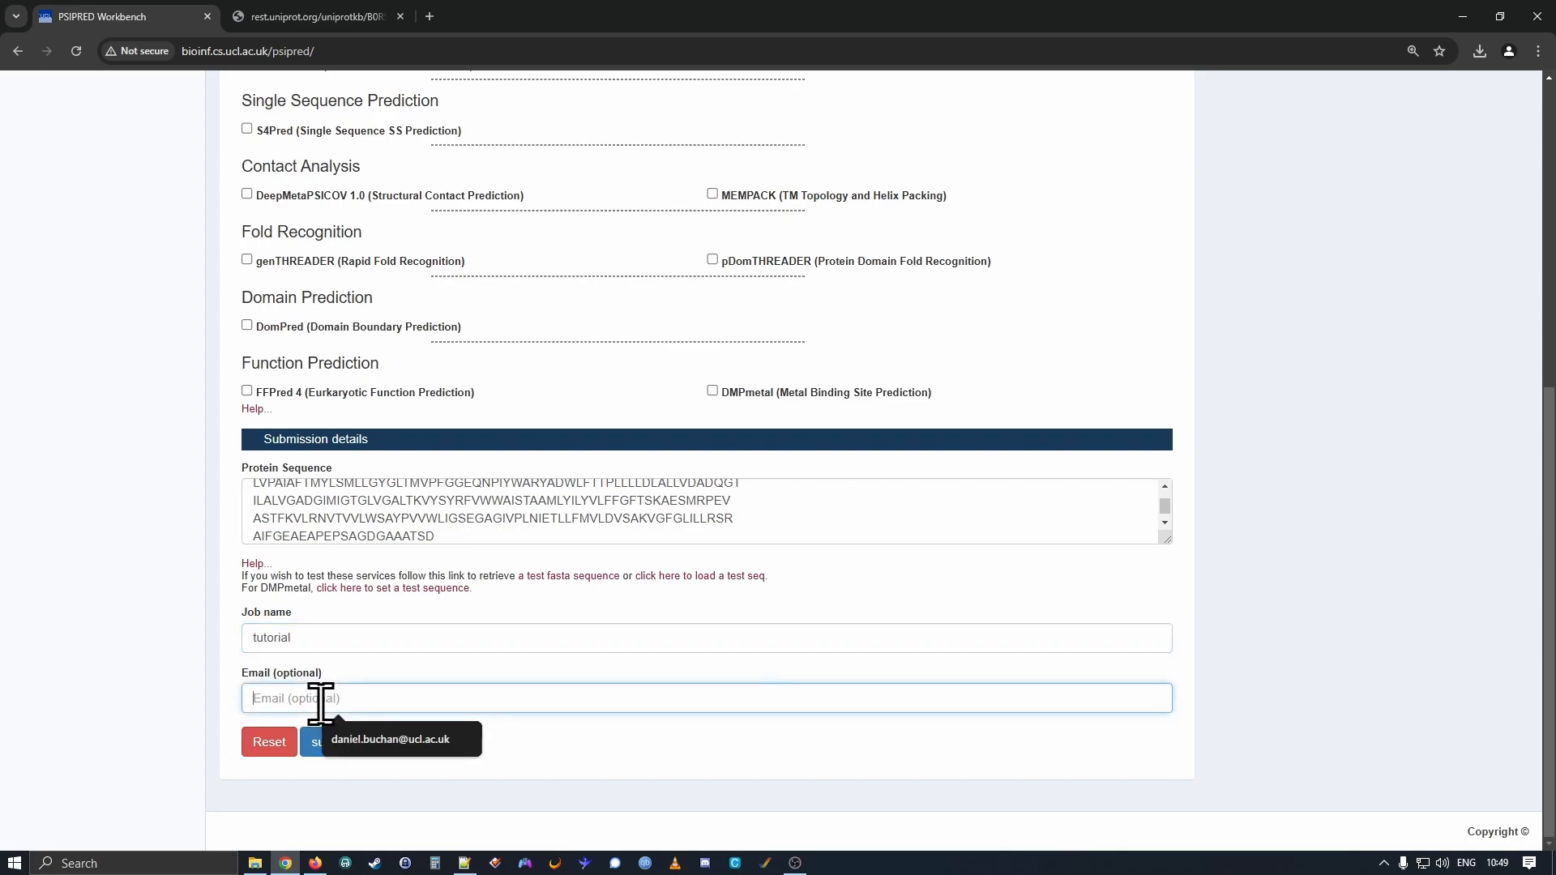
click(414, 739)
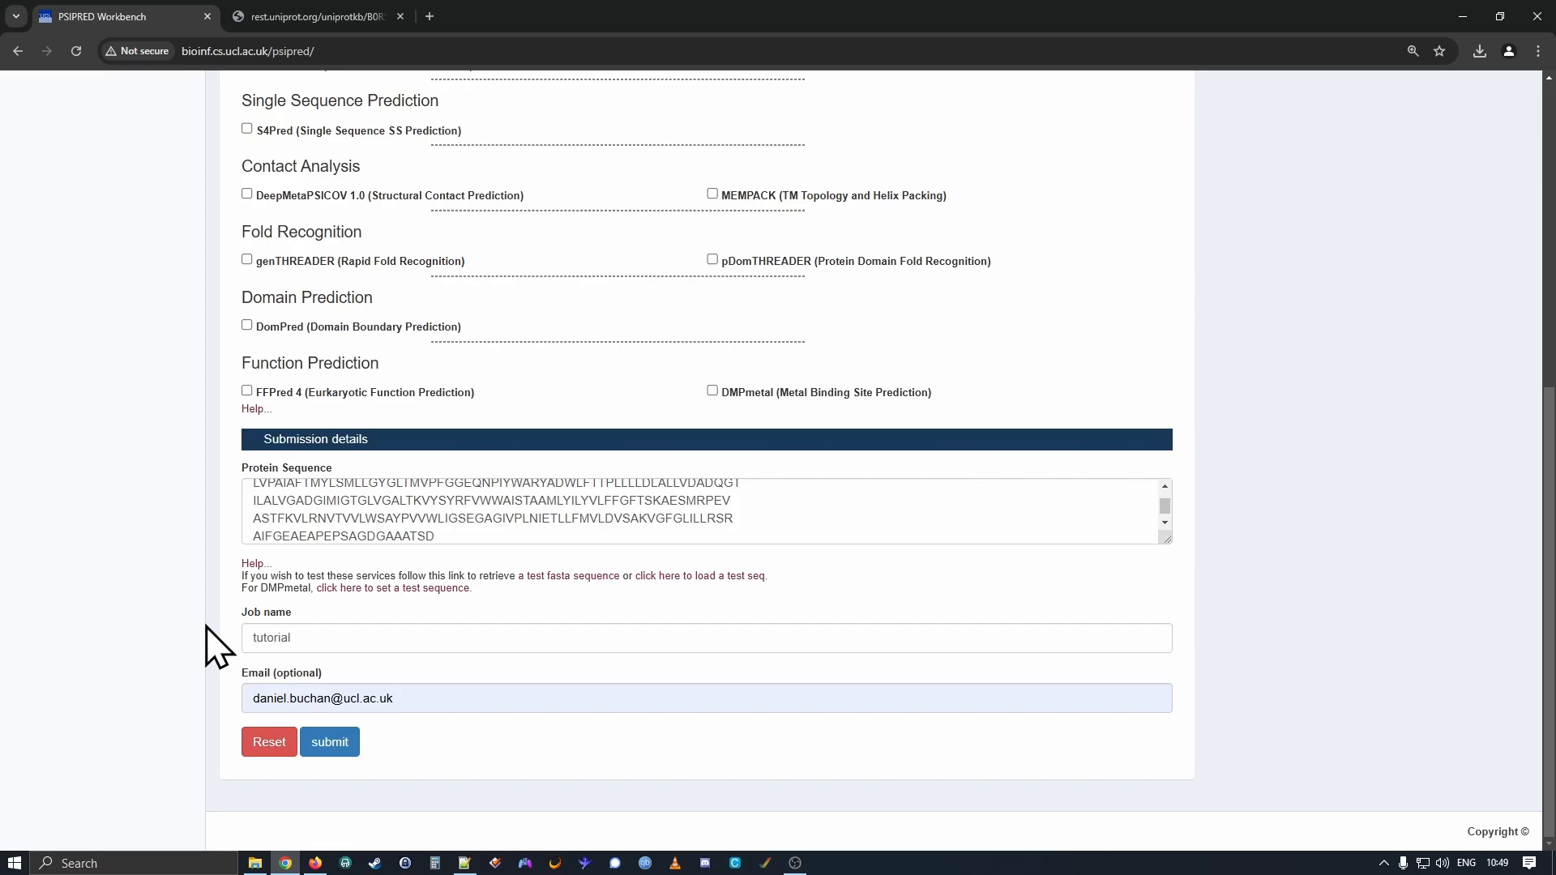
click(329, 747)
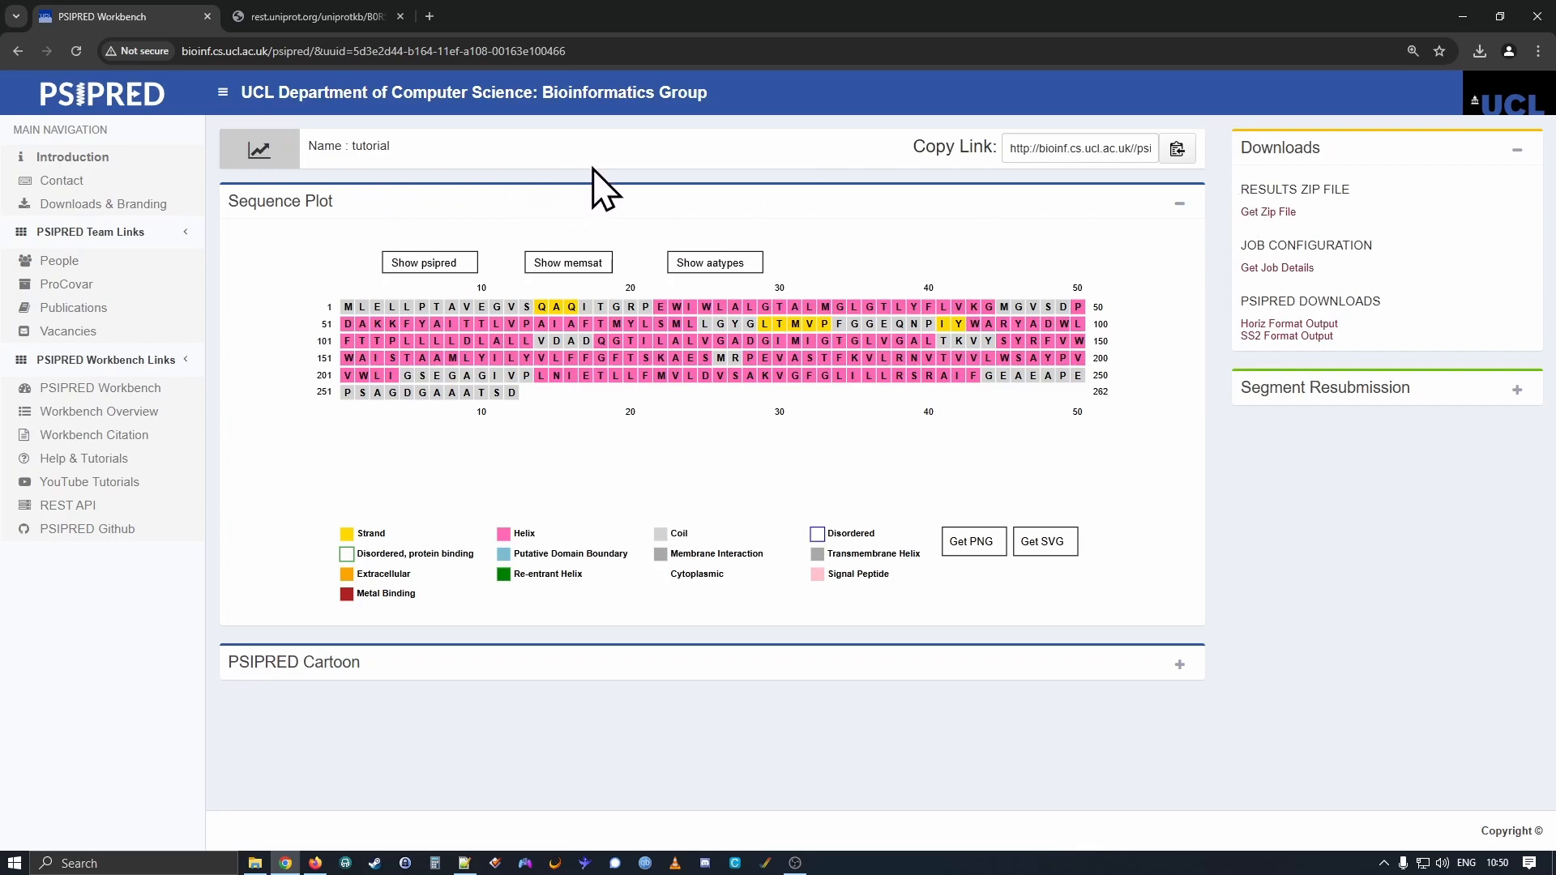
Review the job name and results page URL, and copy the results link to the clipboard.
drag(309, 145, 423, 149)
click(1056, 152)
click(591, 50)
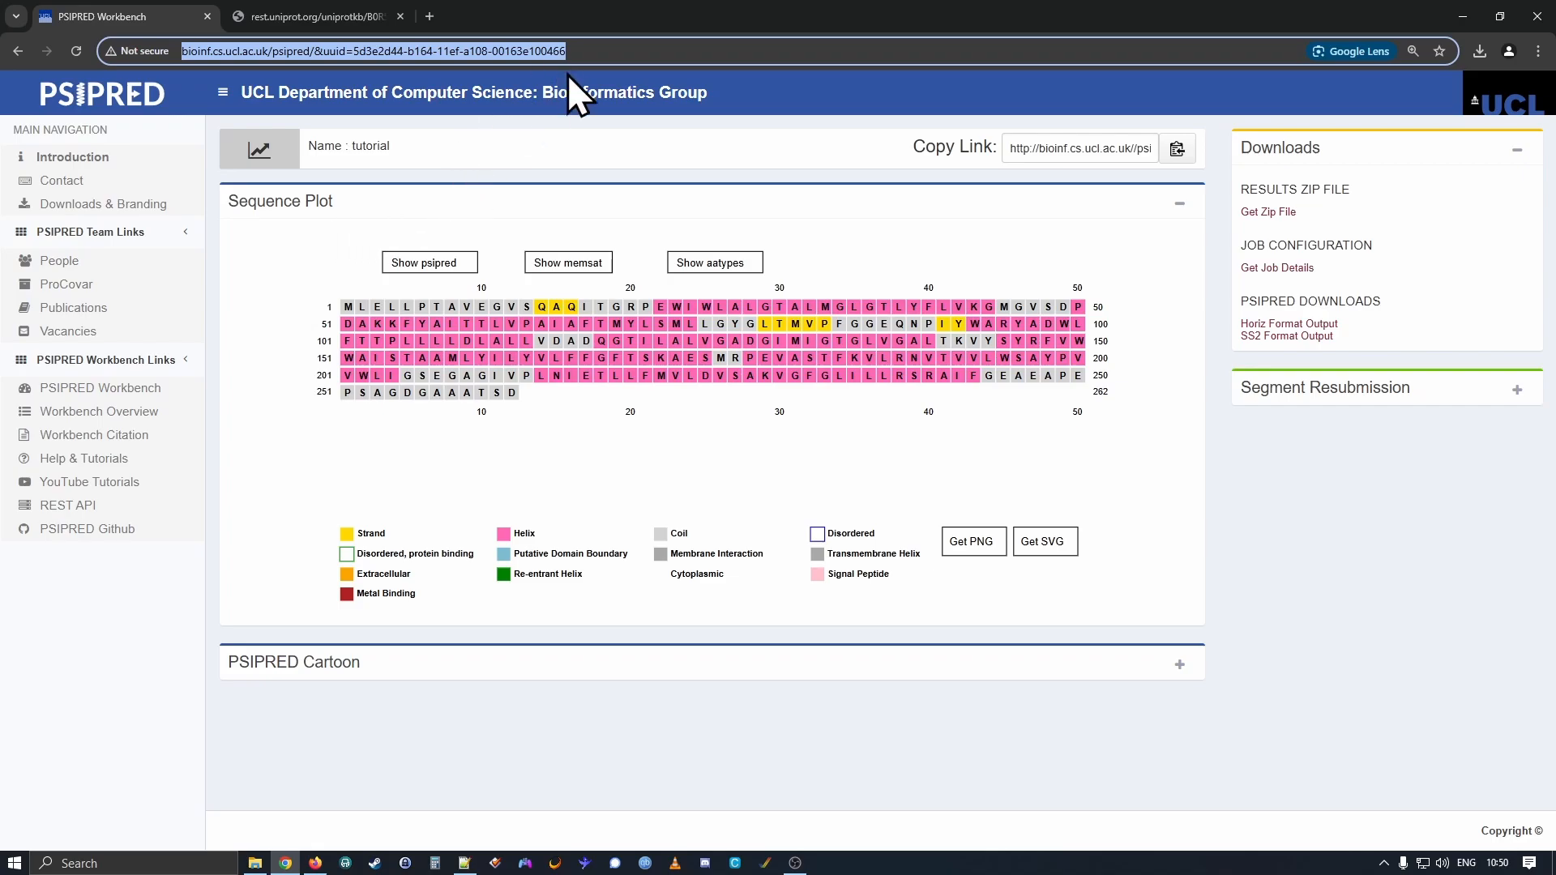
drag(600, 50, 104, 45)
click(630, 46)
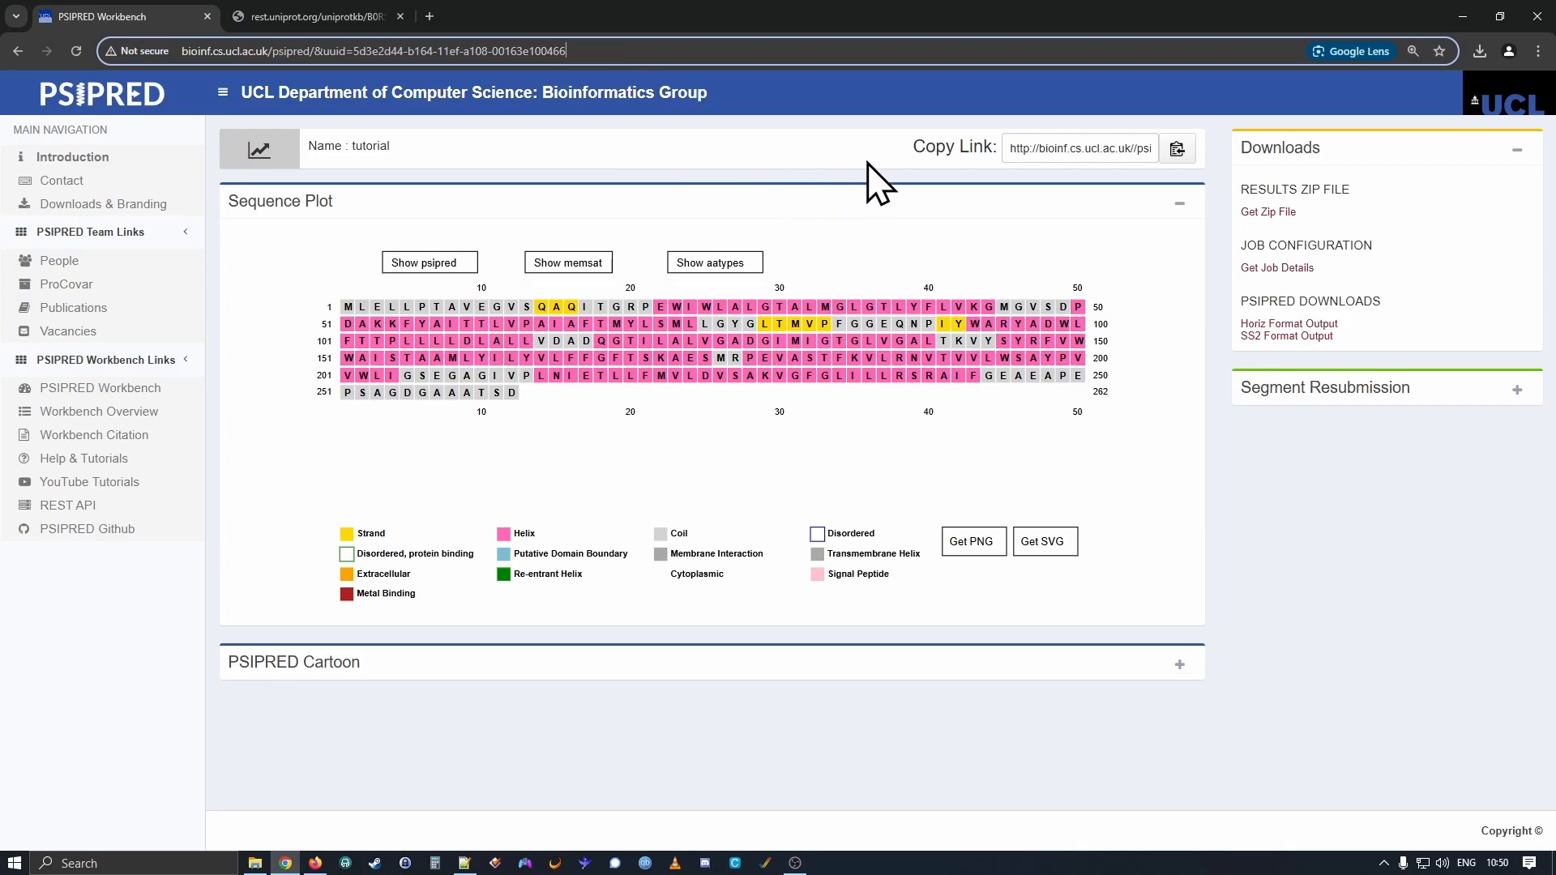
drag(1006, 148, 1146, 147)
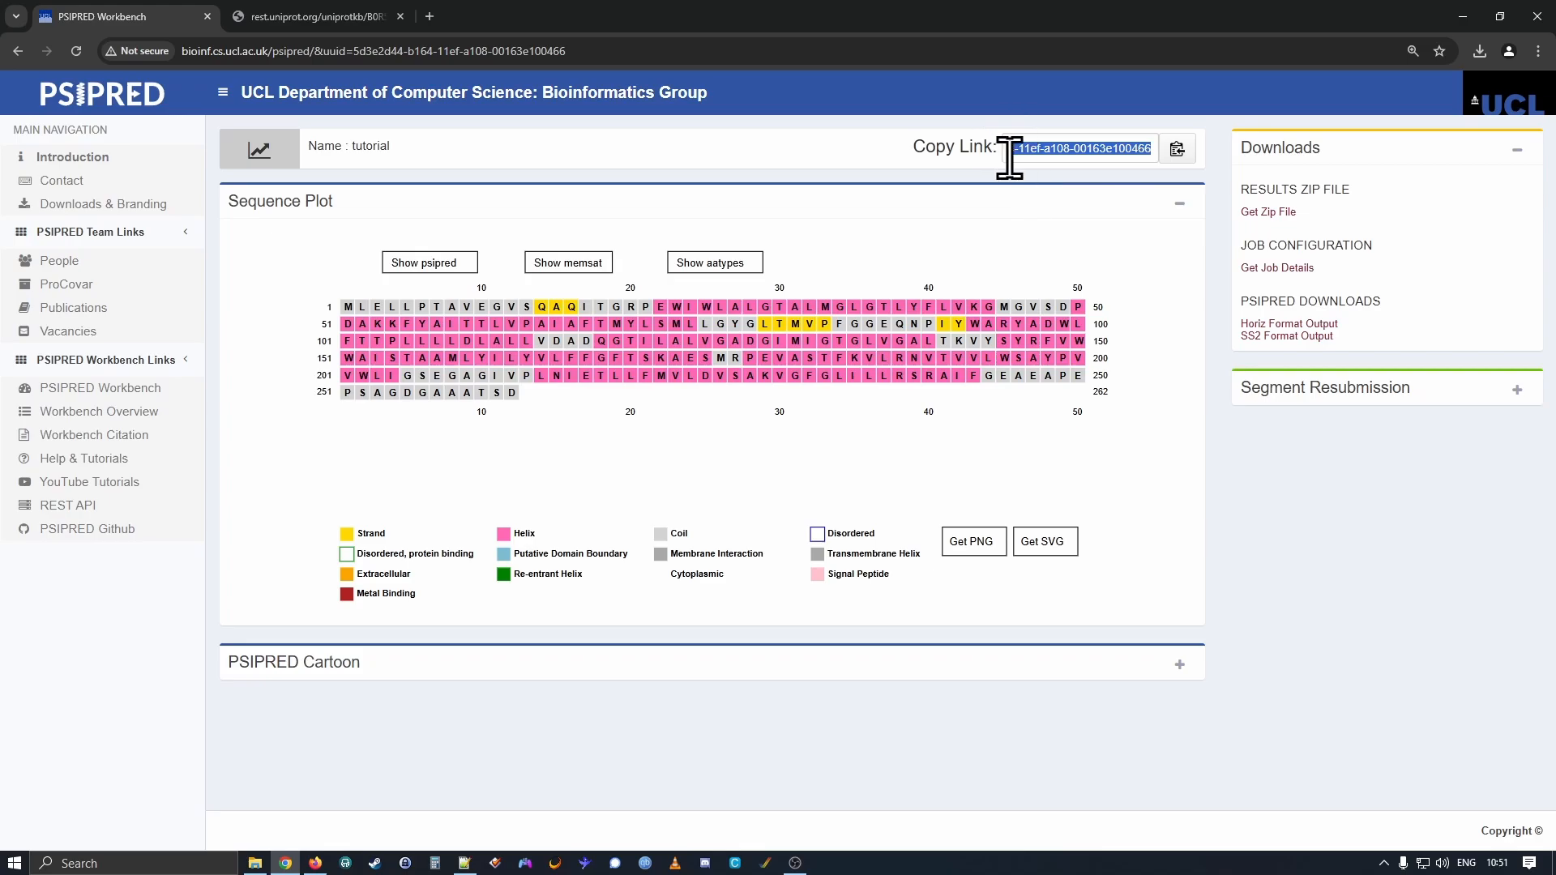
click(1176, 149)
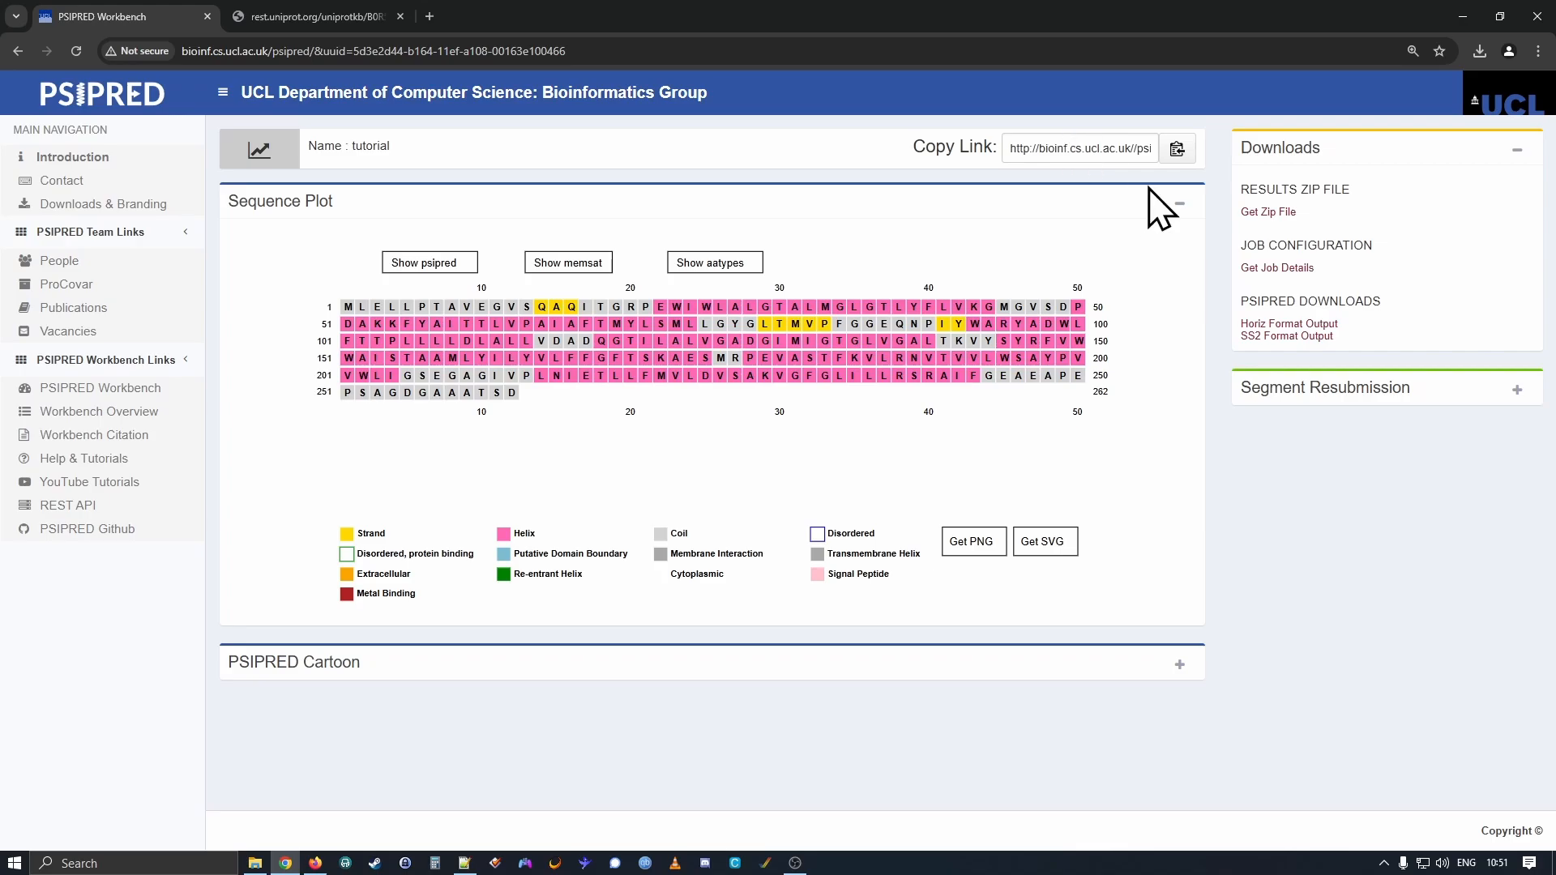
Collapse and re-expand the Sequence Plot section, and examine the annotated residues in the plot.
click(1179, 204)
click(1180, 204)
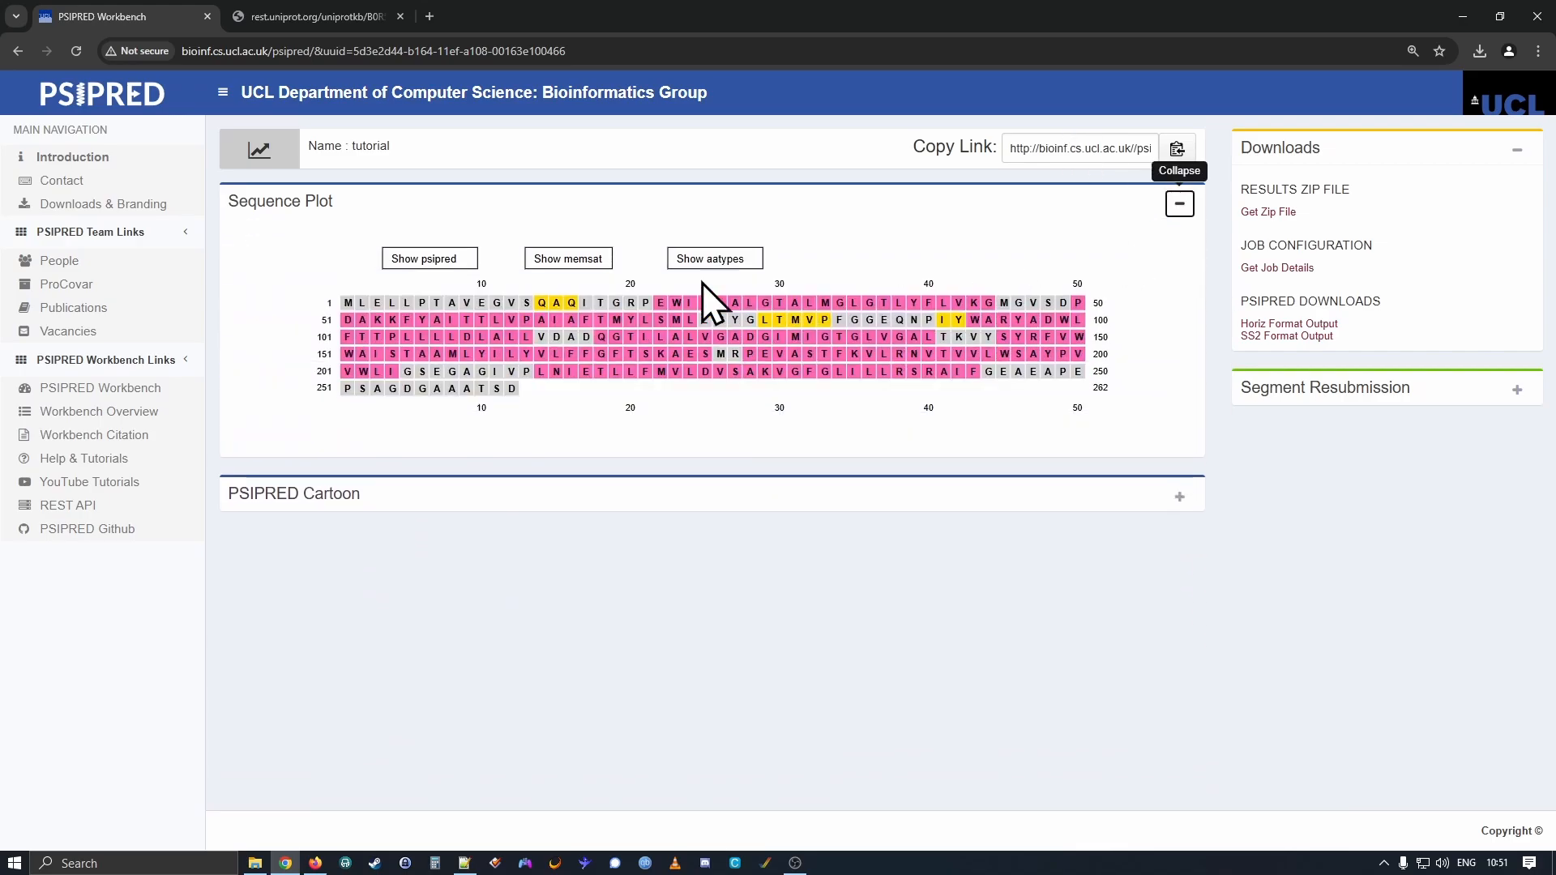
drag(339, 206, 229, 201)
click(247, 434)
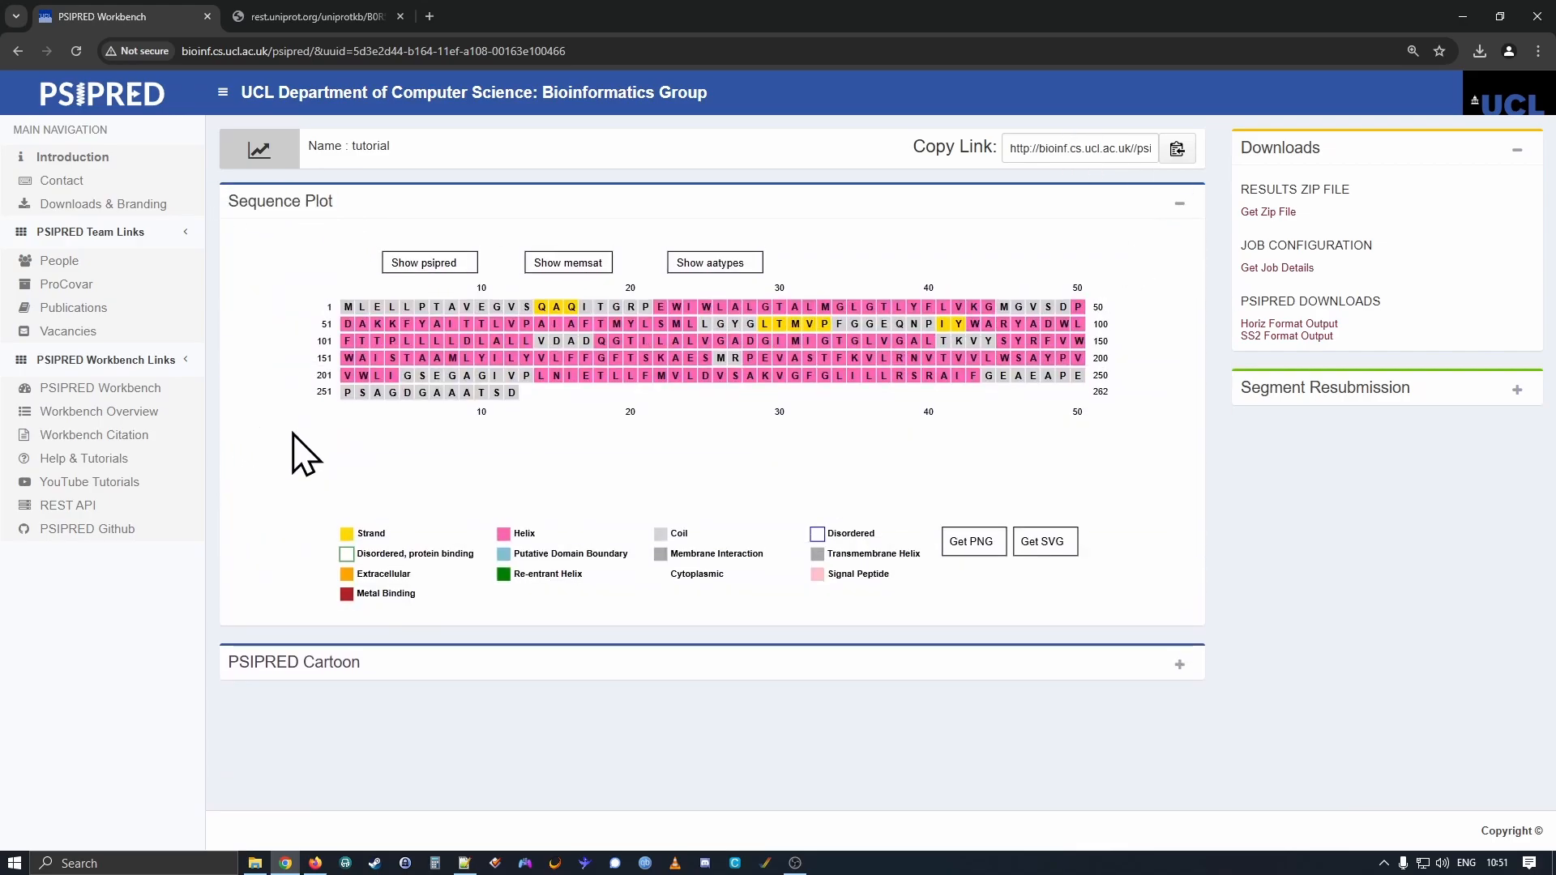
drag(318, 327, 559, 403)
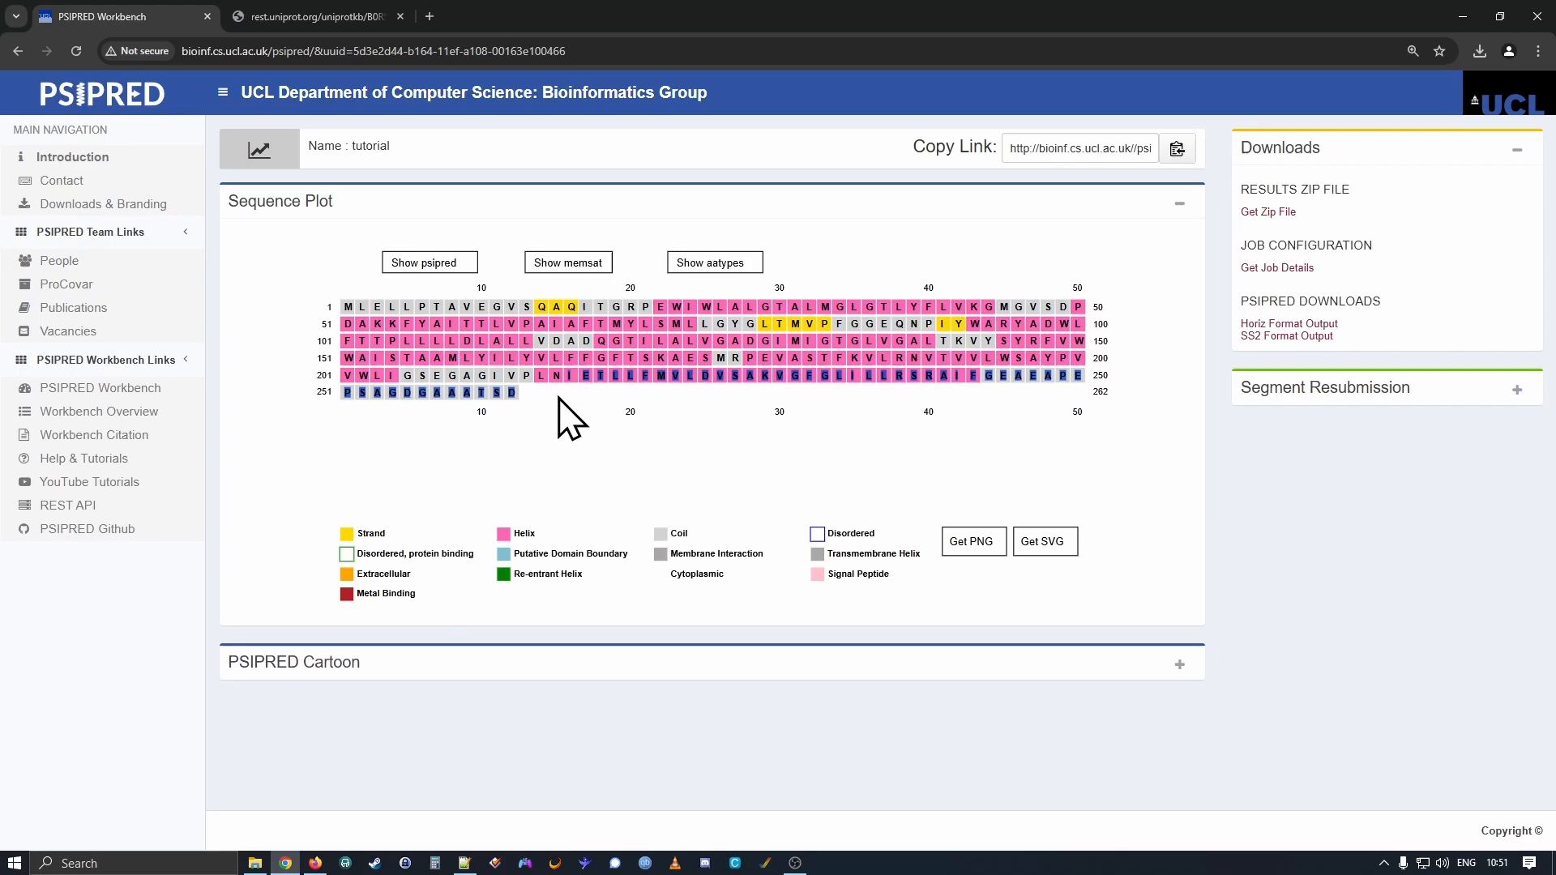
click(427, 490)
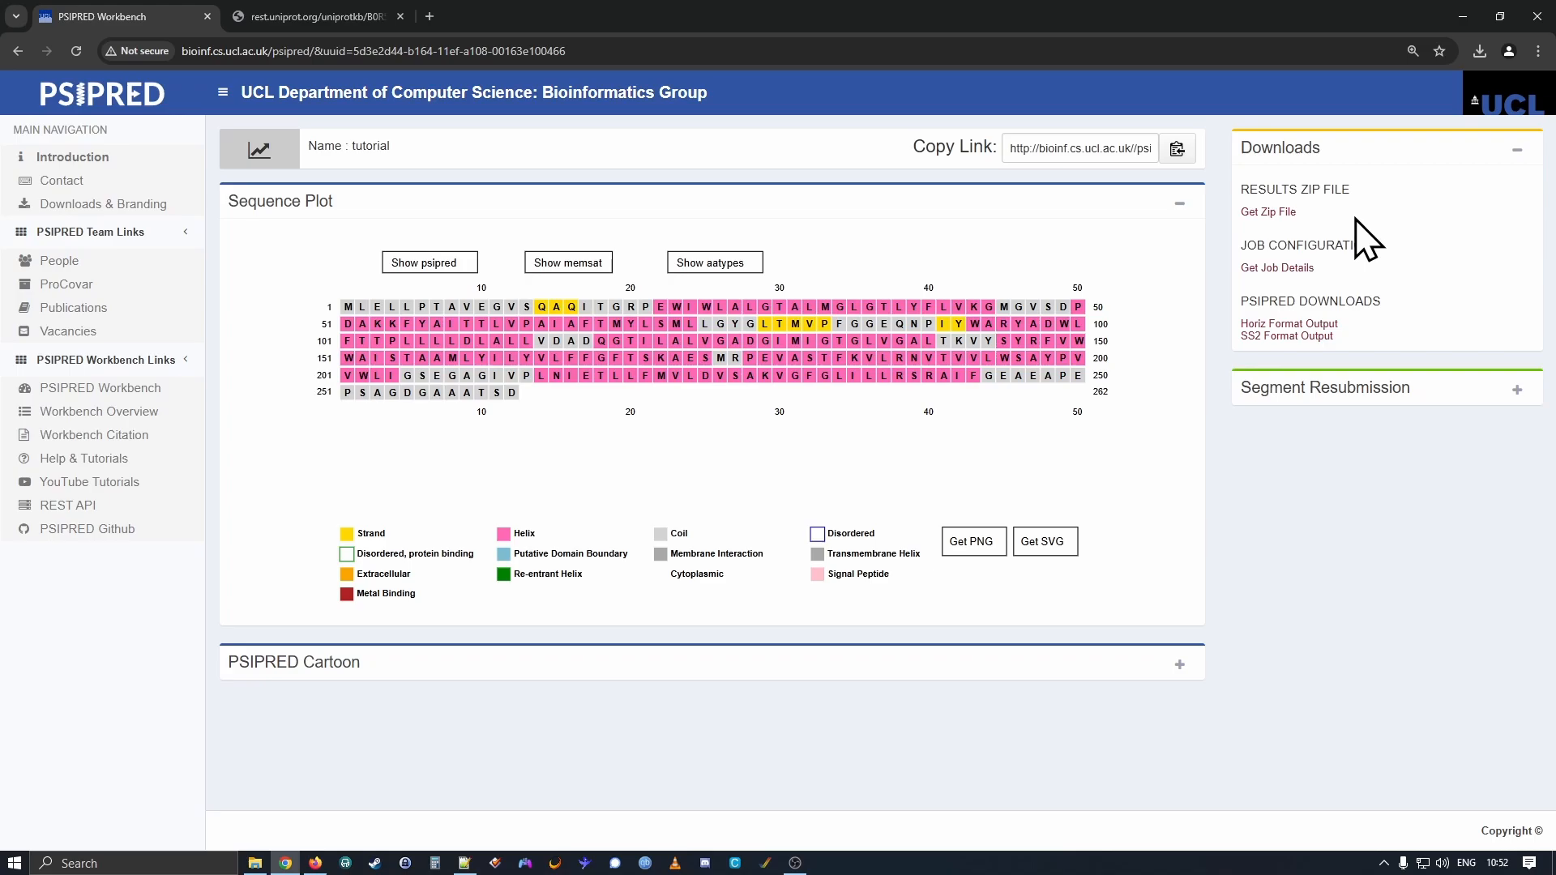
Download the results zip file, allow the browser to keep it, and look over the job configuration and PSIPRED download links.
click(1266, 212)
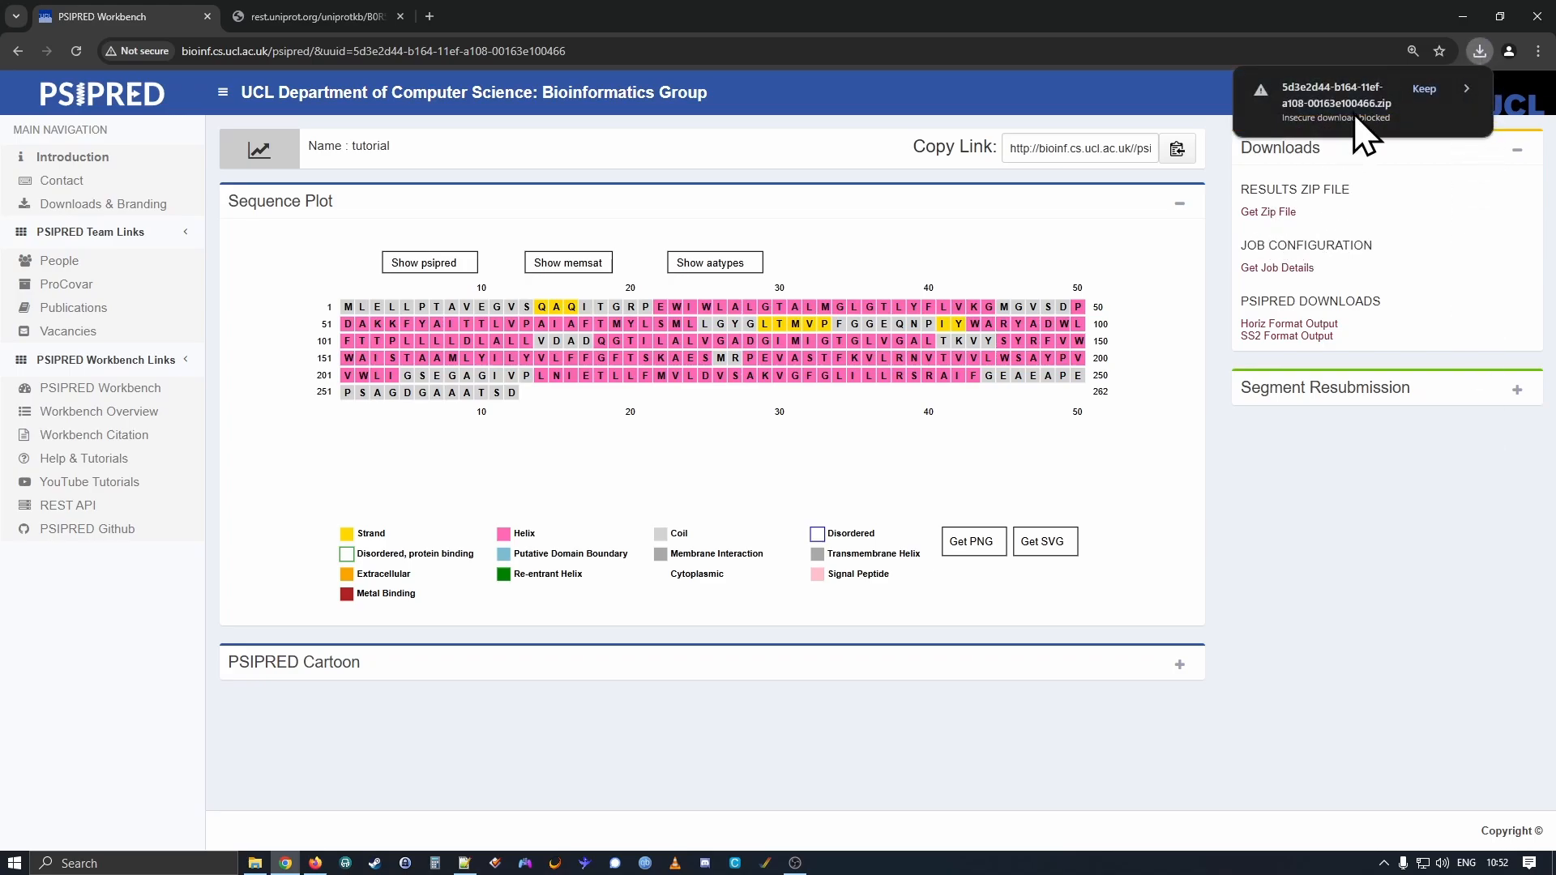
click(1423, 89)
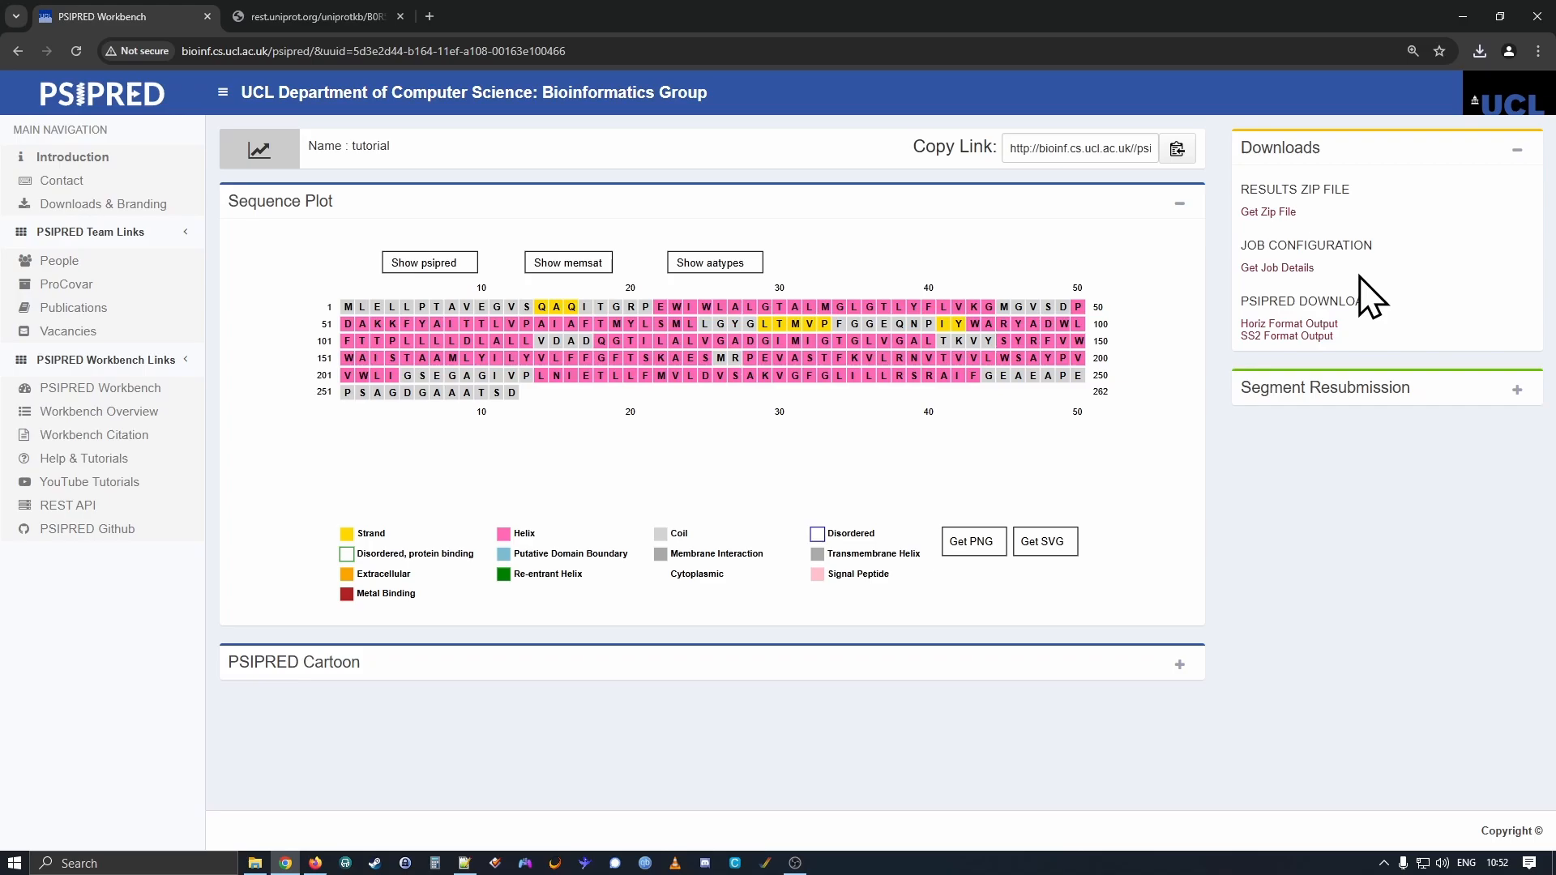
click(1288, 268)
drag(1241, 300, 1319, 298)
click(1318, 297)
Expand the Segment Resubmission section, set the stop coordinate to 141, and collapse the section without resubmitting.
click(1517, 390)
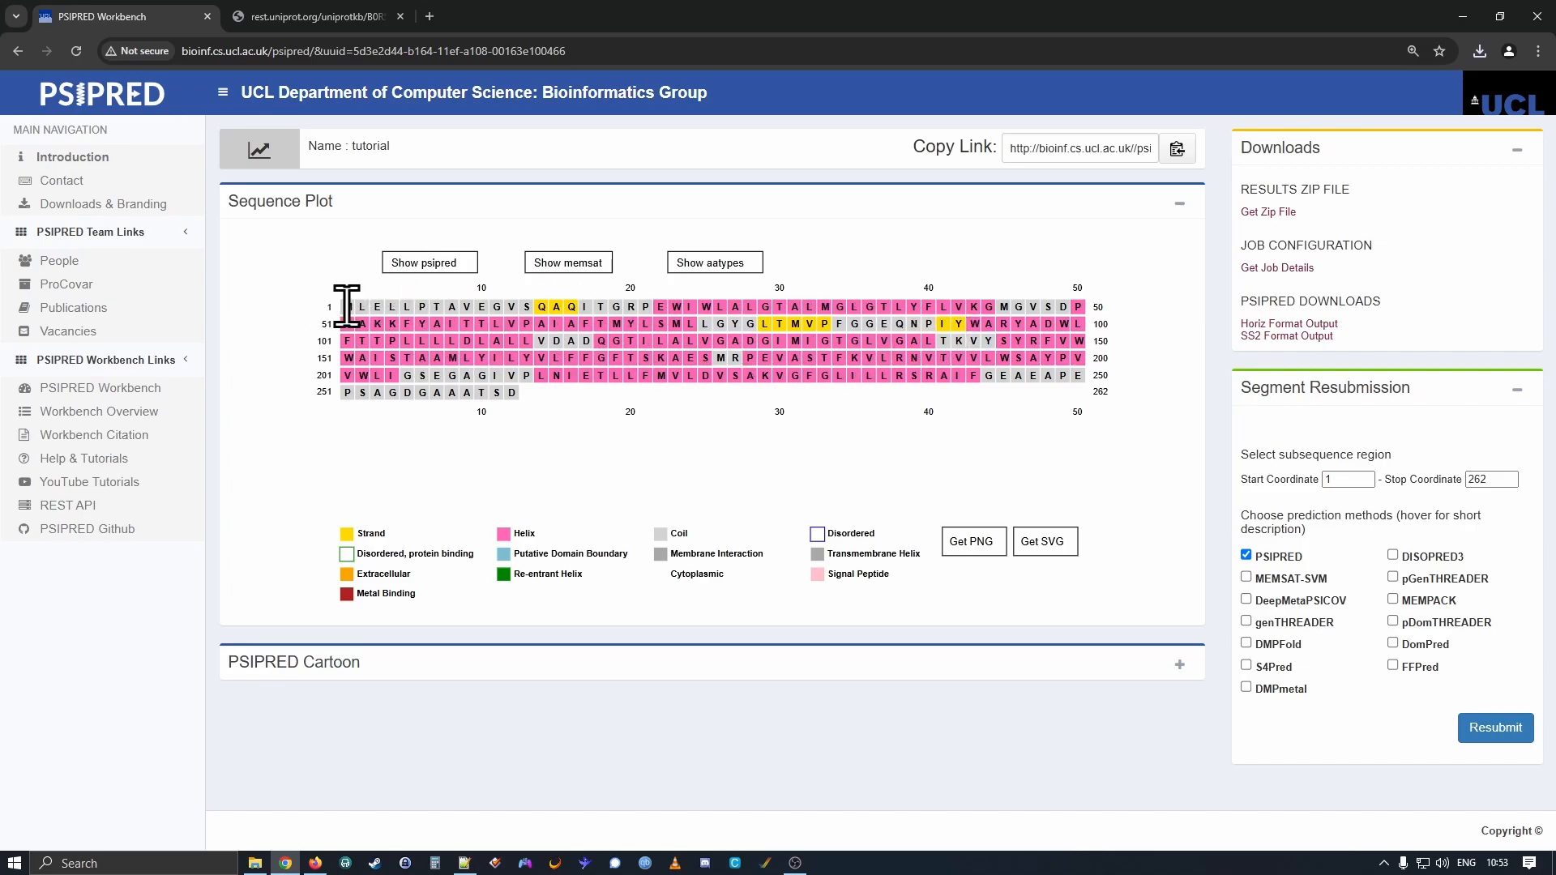
mouse_move(347, 306)
mouse_move(948, 347)
double_click(1498, 477)
key(BackSpace)
text(141)
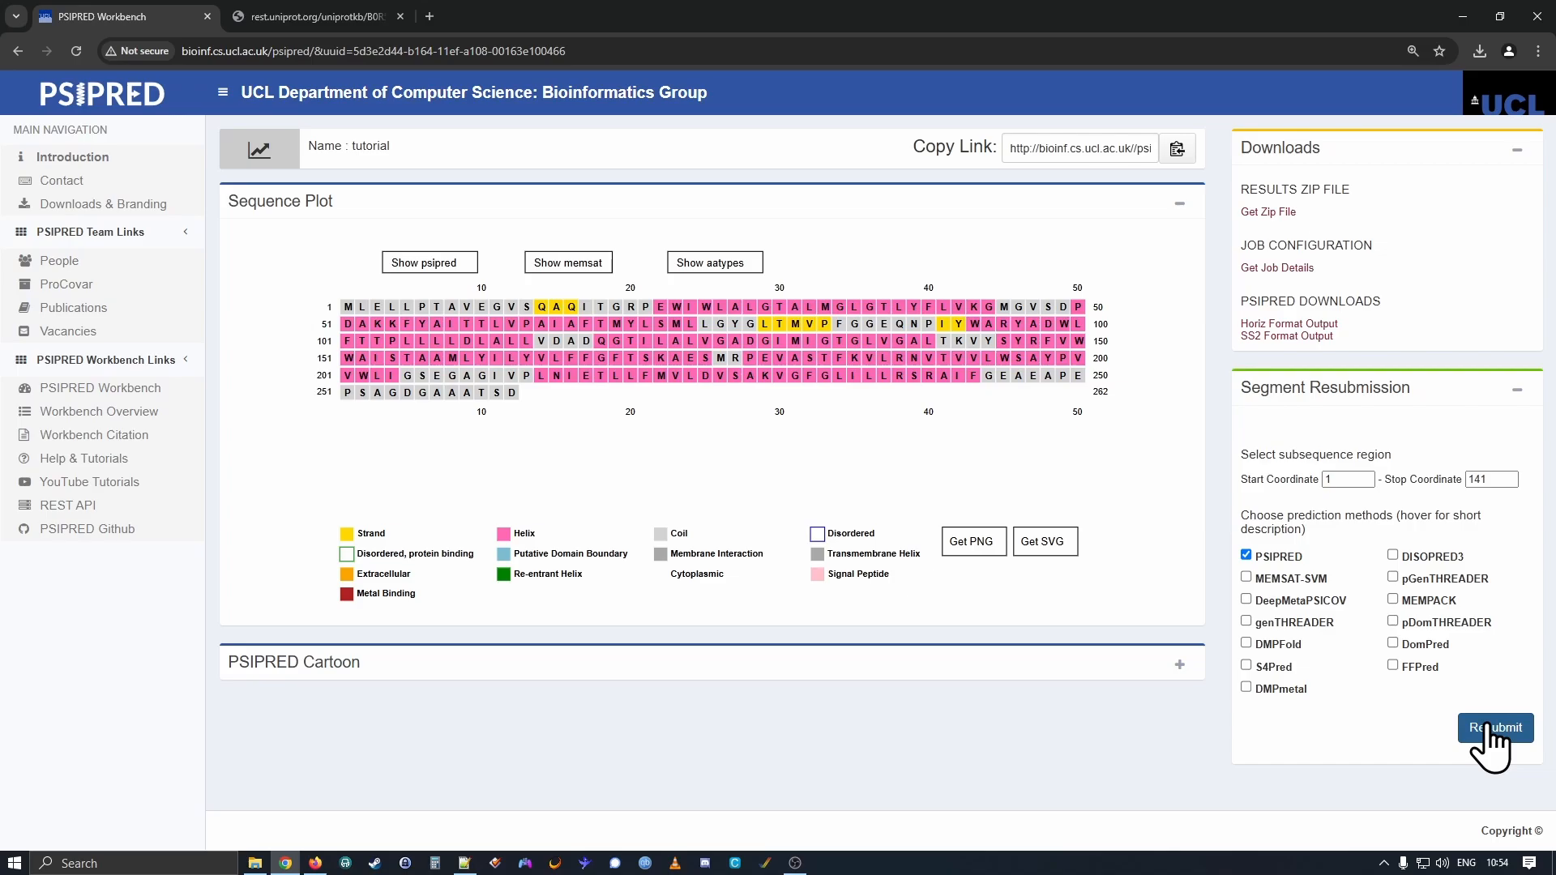
click(1516, 390)
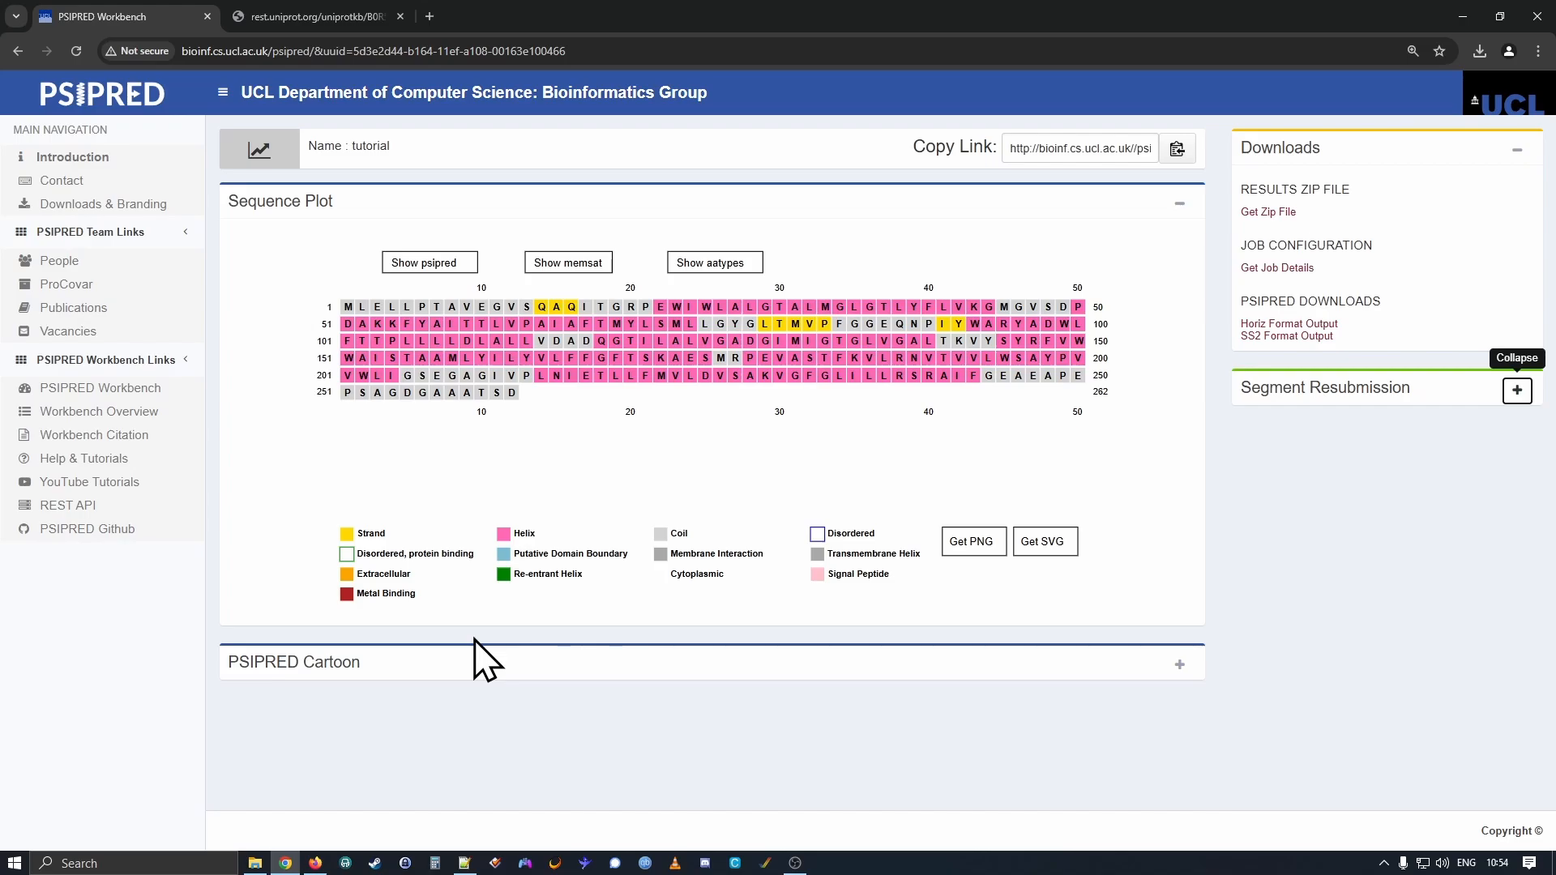
Expand the PSIPRED Cartoon section to view the secondary structure diagram with its confidence bars, and collapse it again.
click(1179, 665)
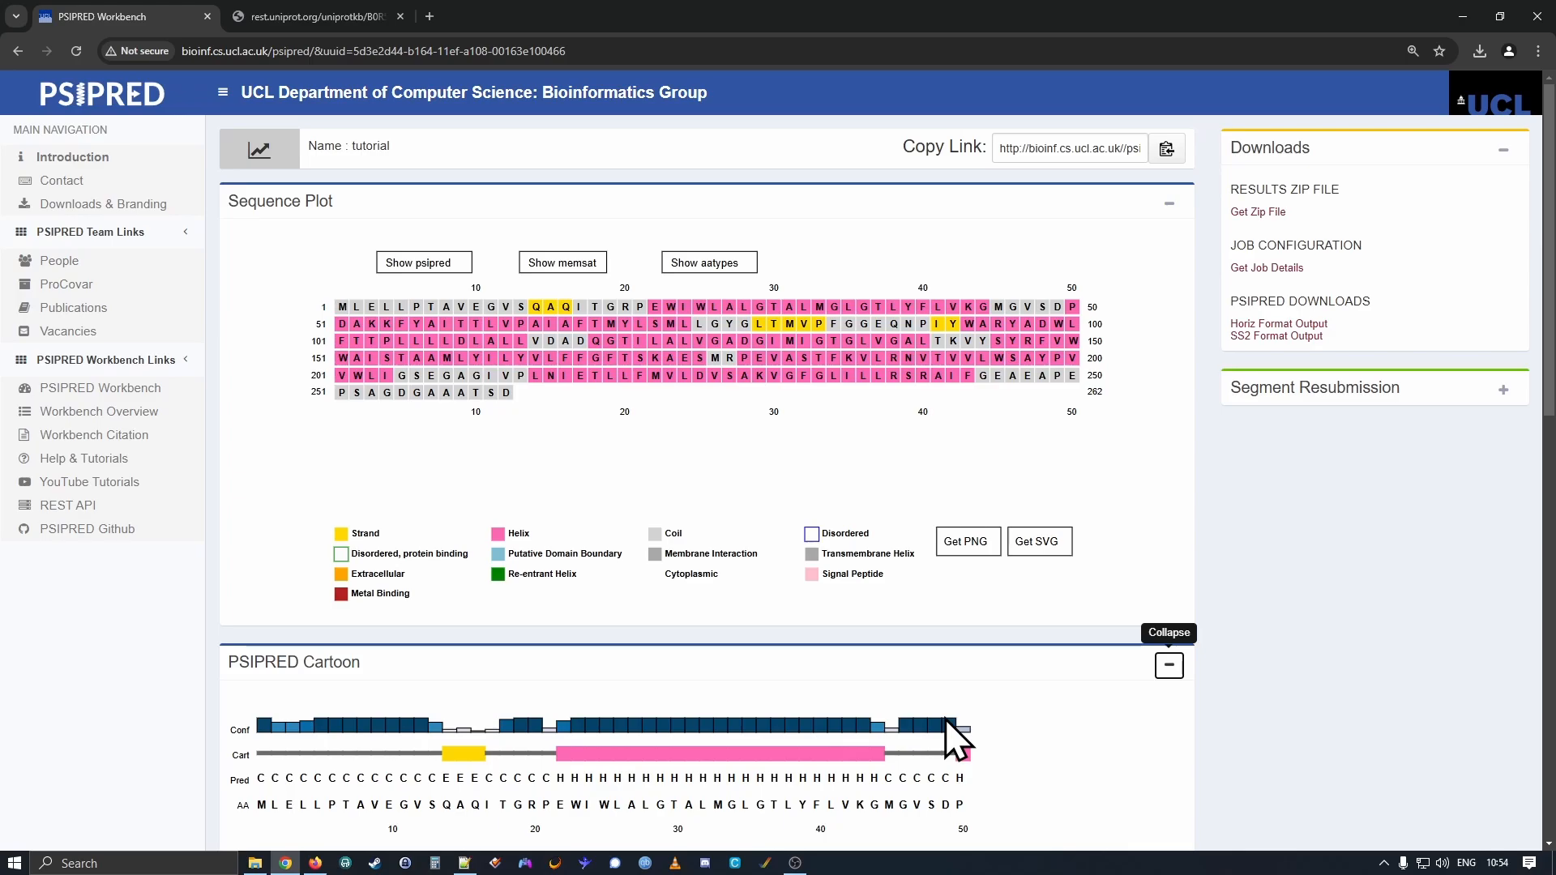
click(1168, 665)
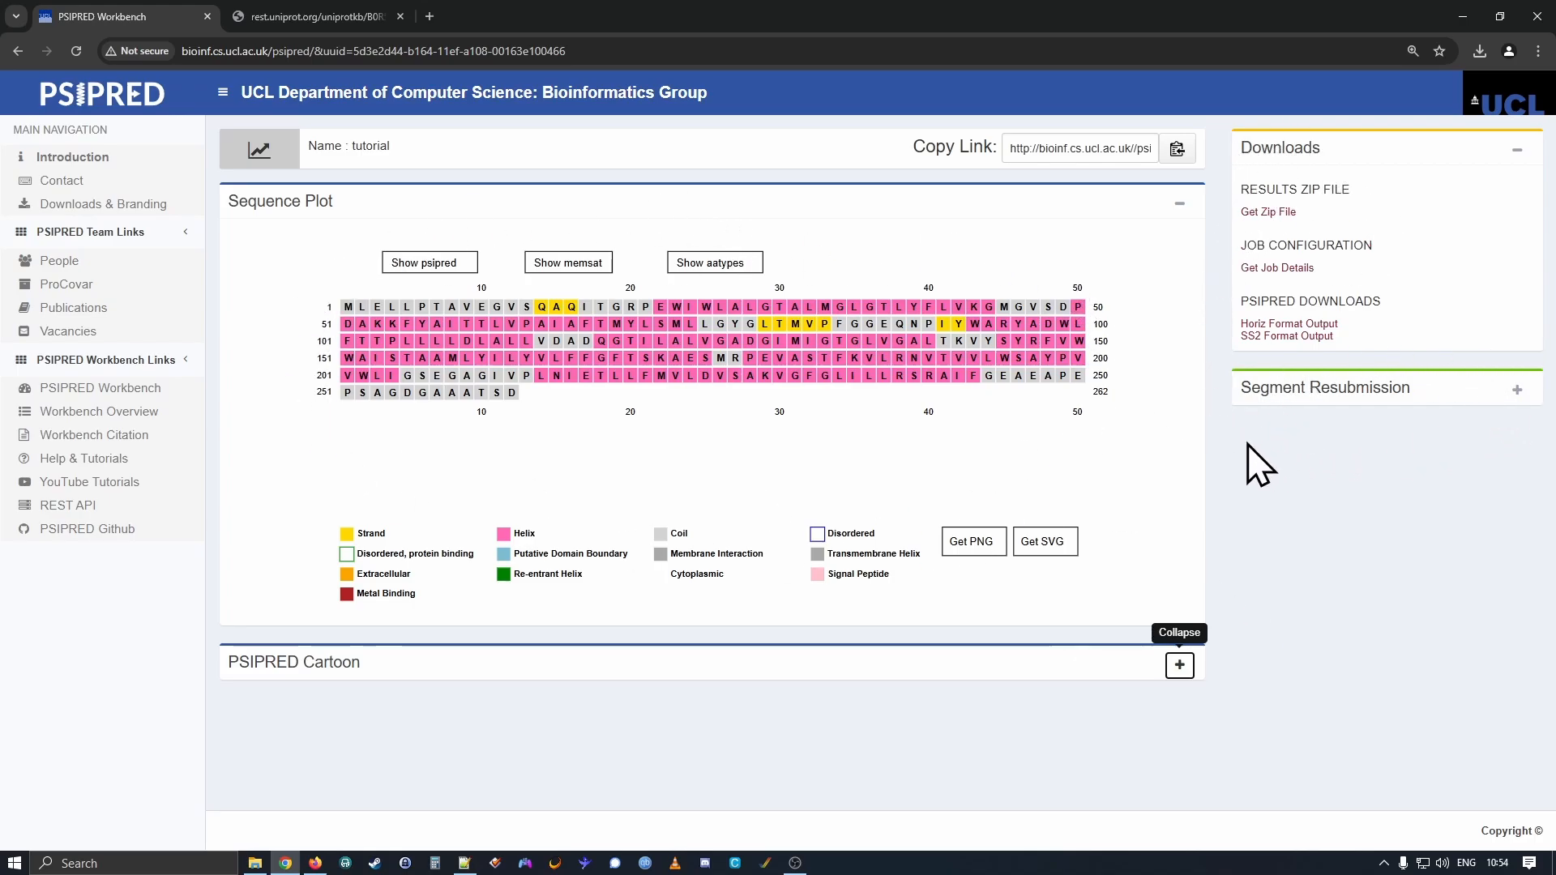
click(1229, 544)
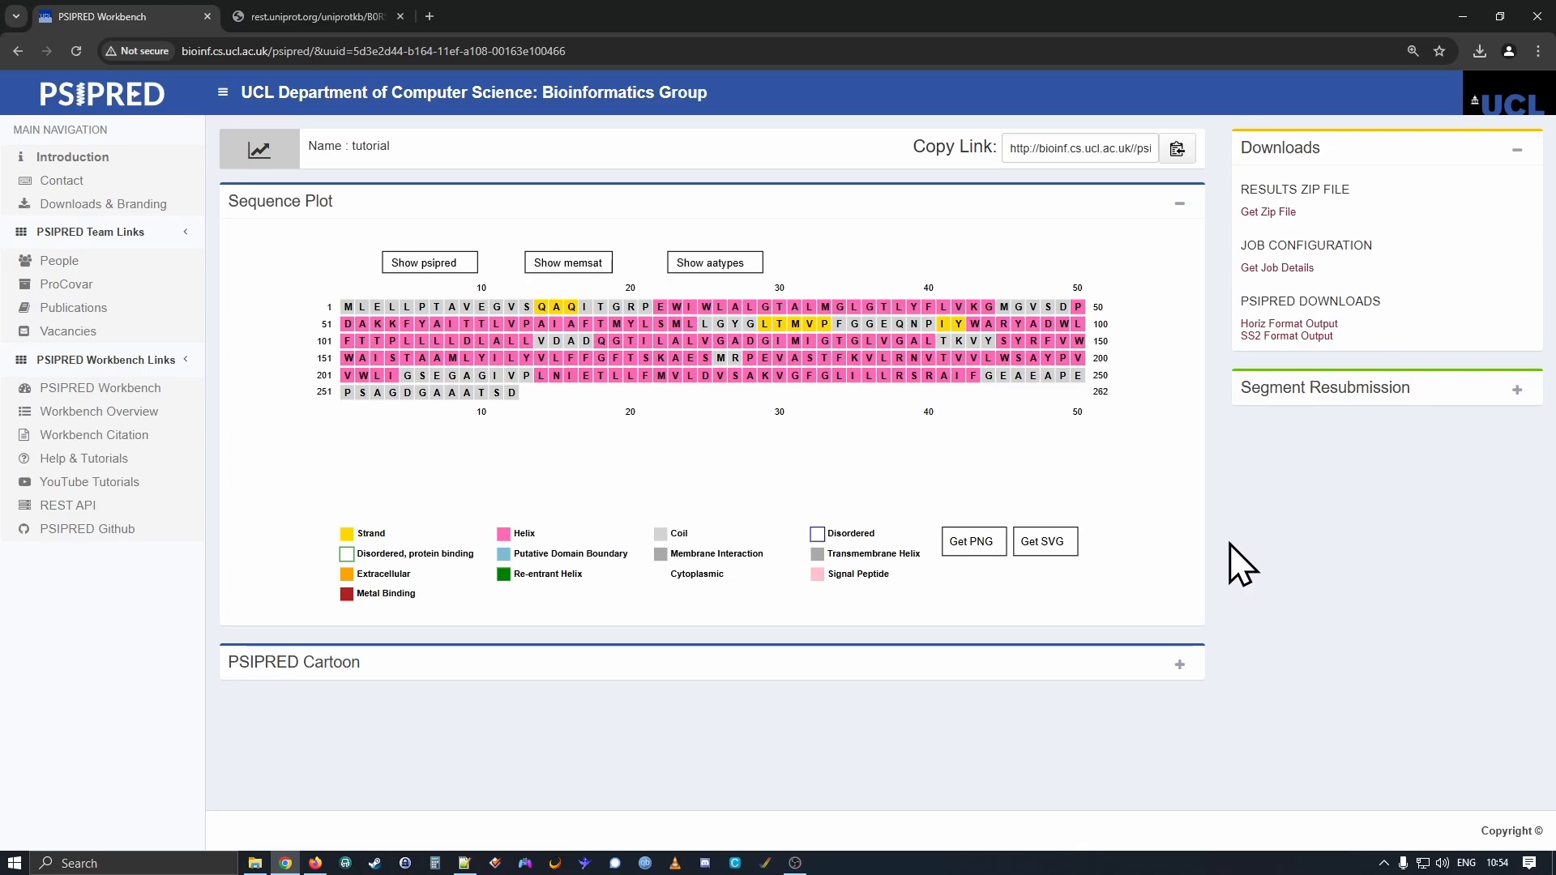